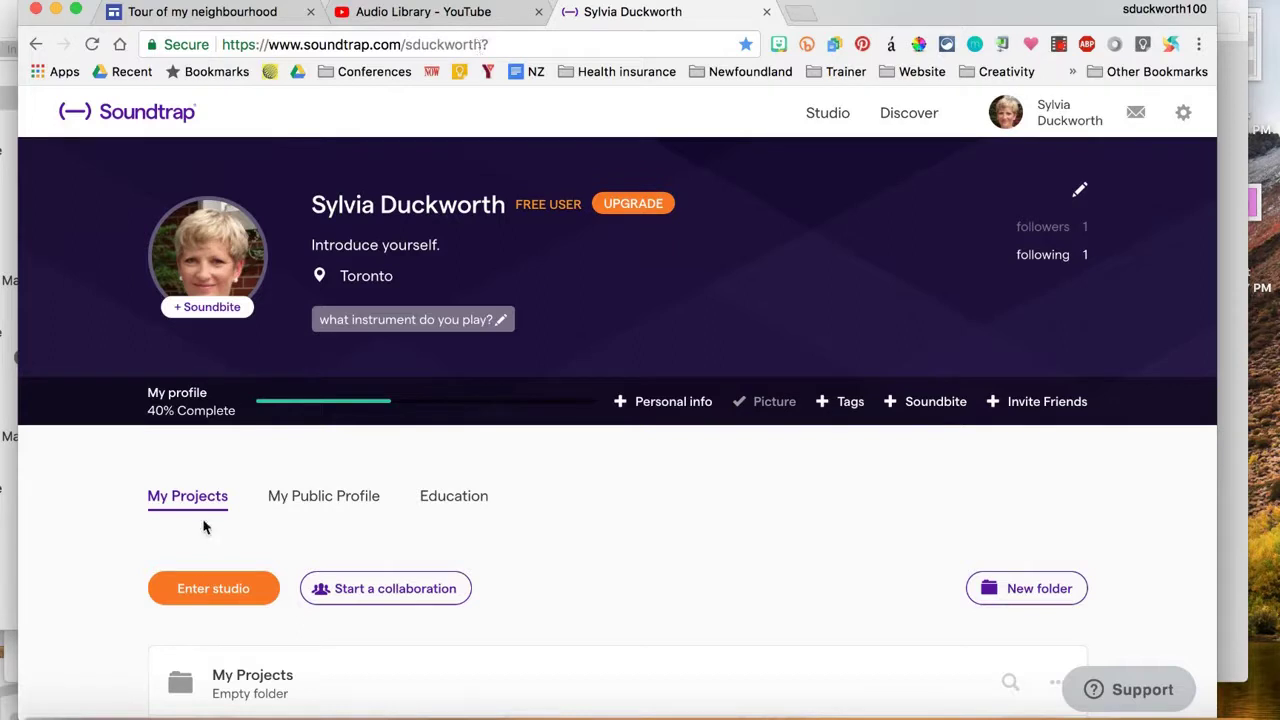
- Enter the Soundtrap studio from the profile page to start a new song
left_click(205, 592)
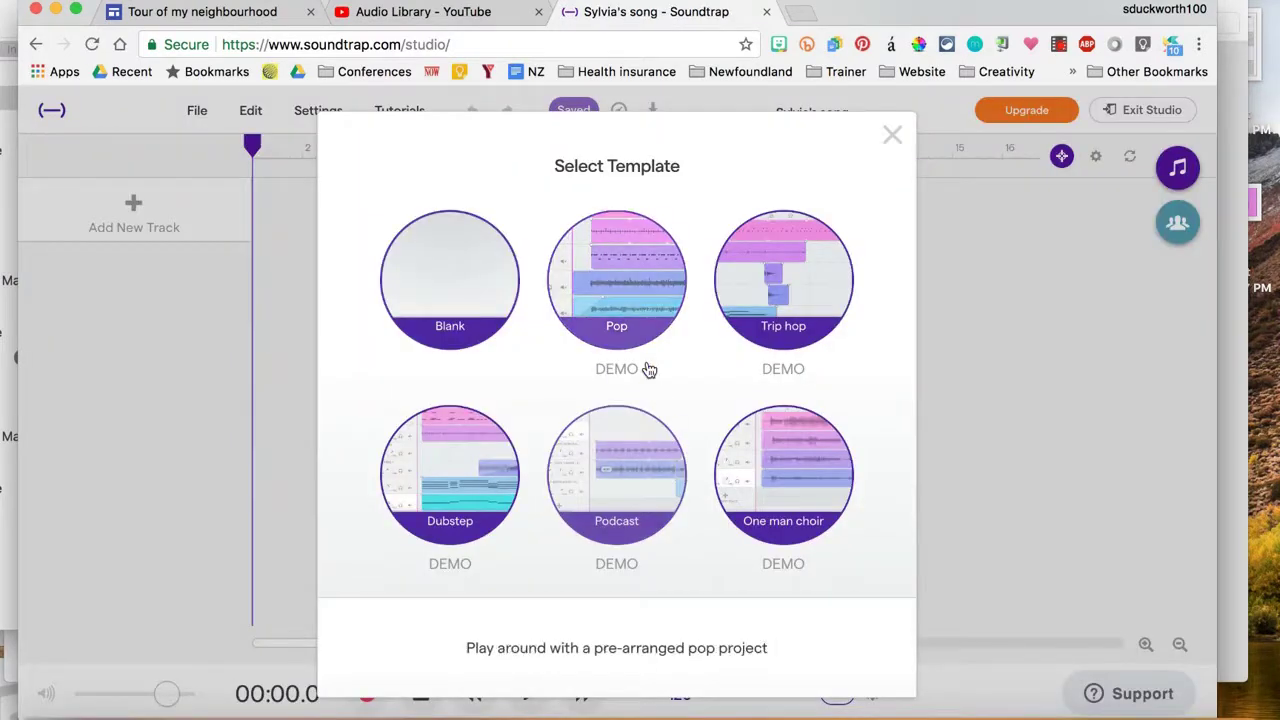
- Start a Blank template project and add a Voice & microphones track
left_click(446, 292)
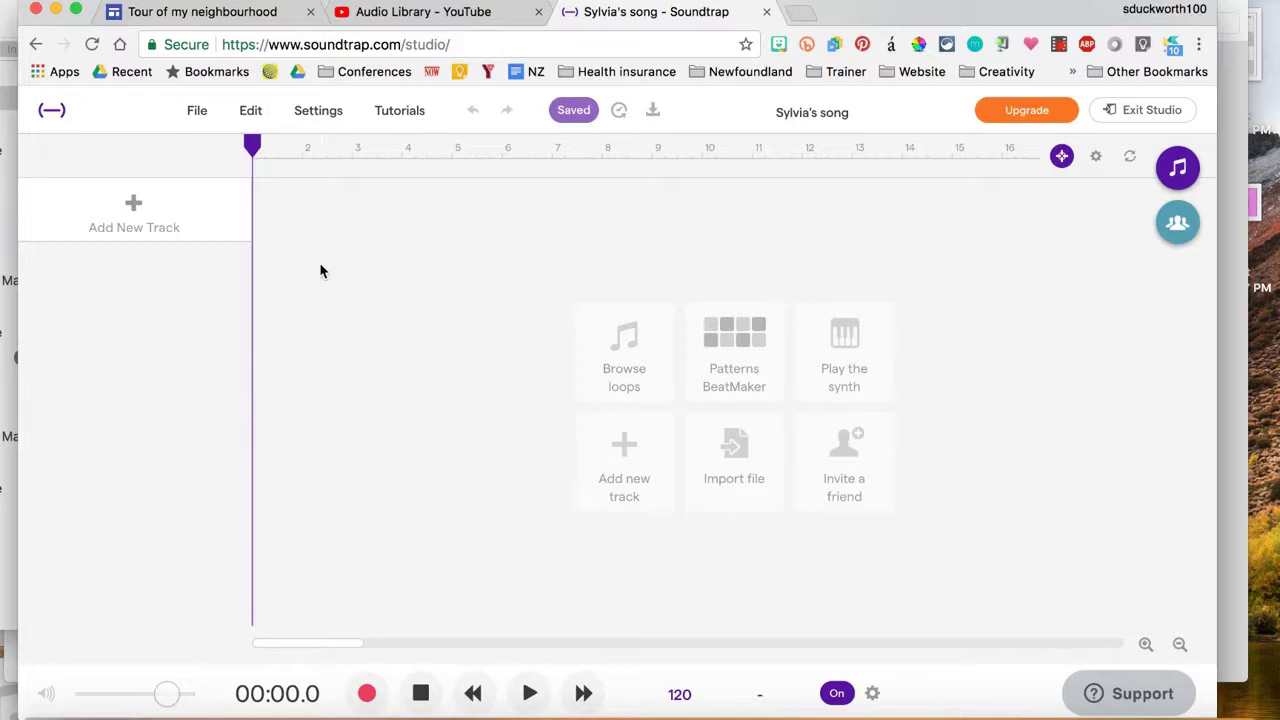
left_click(138, 210)
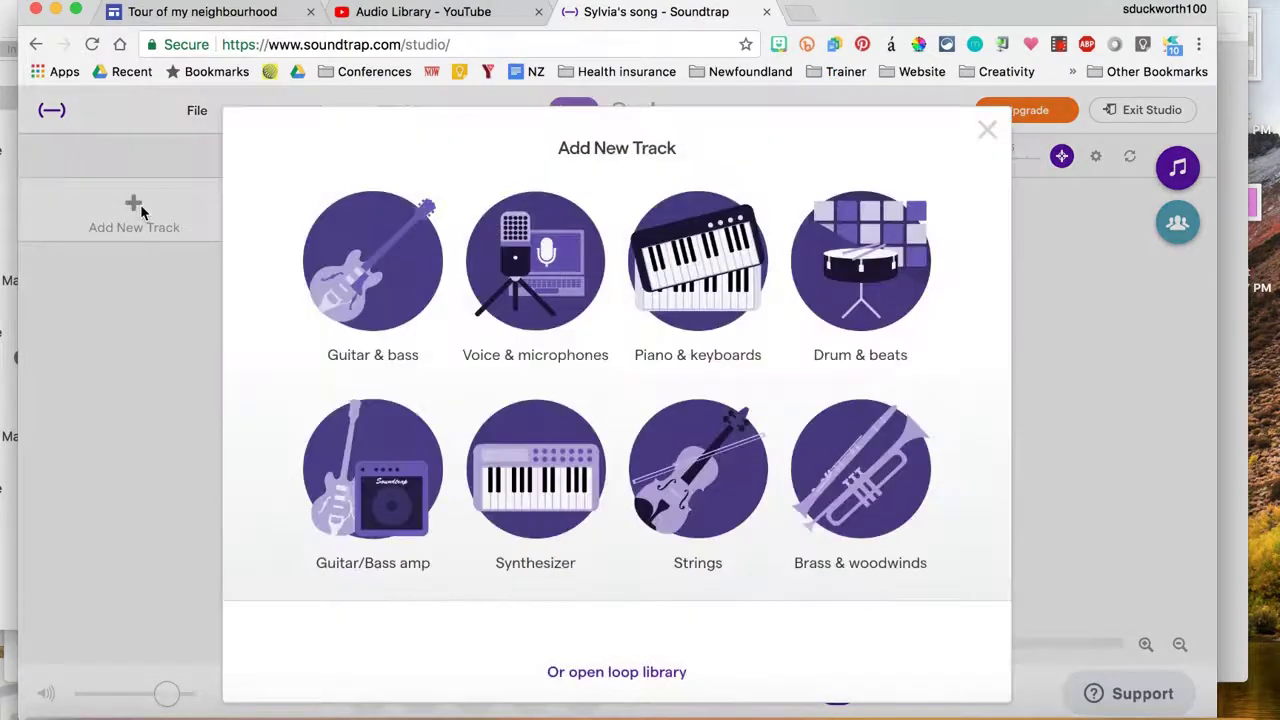
left_click(540, 272)
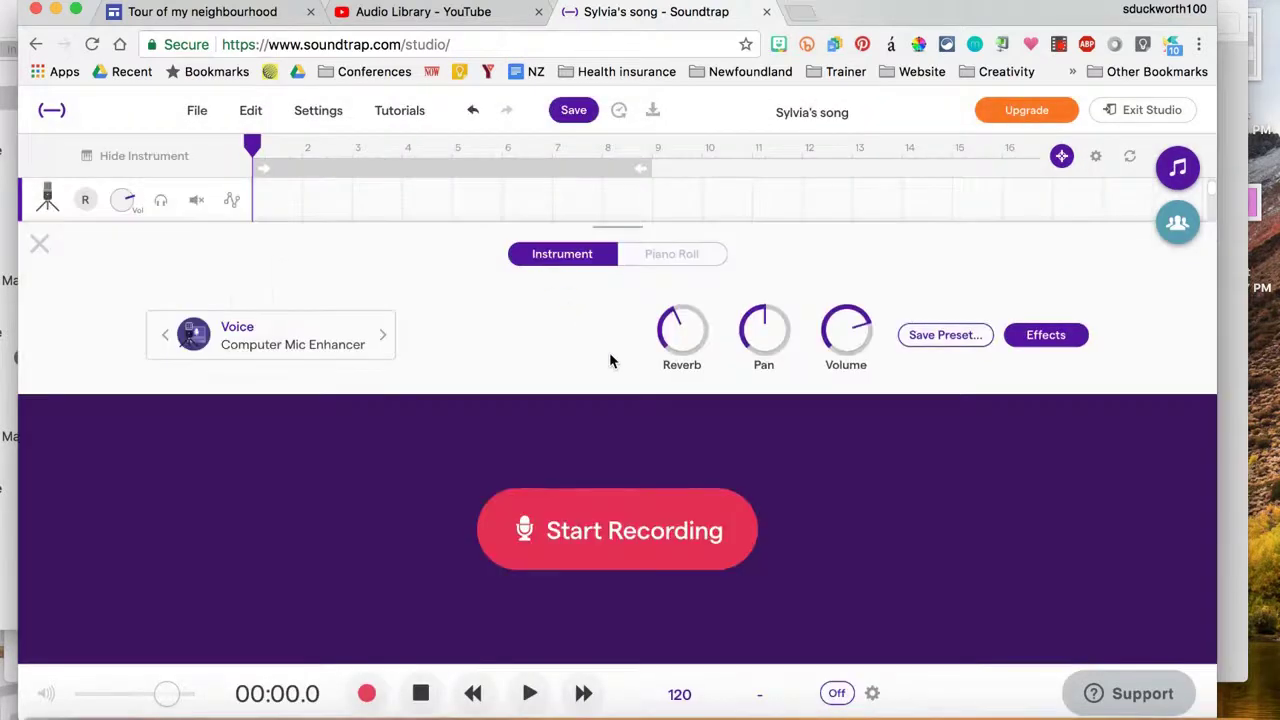
- Raise the voice track's reverb slightly and start recording, confirming headphones are in use
left_click_drag(672, 346, 679, 465)
left_click(634, 535)
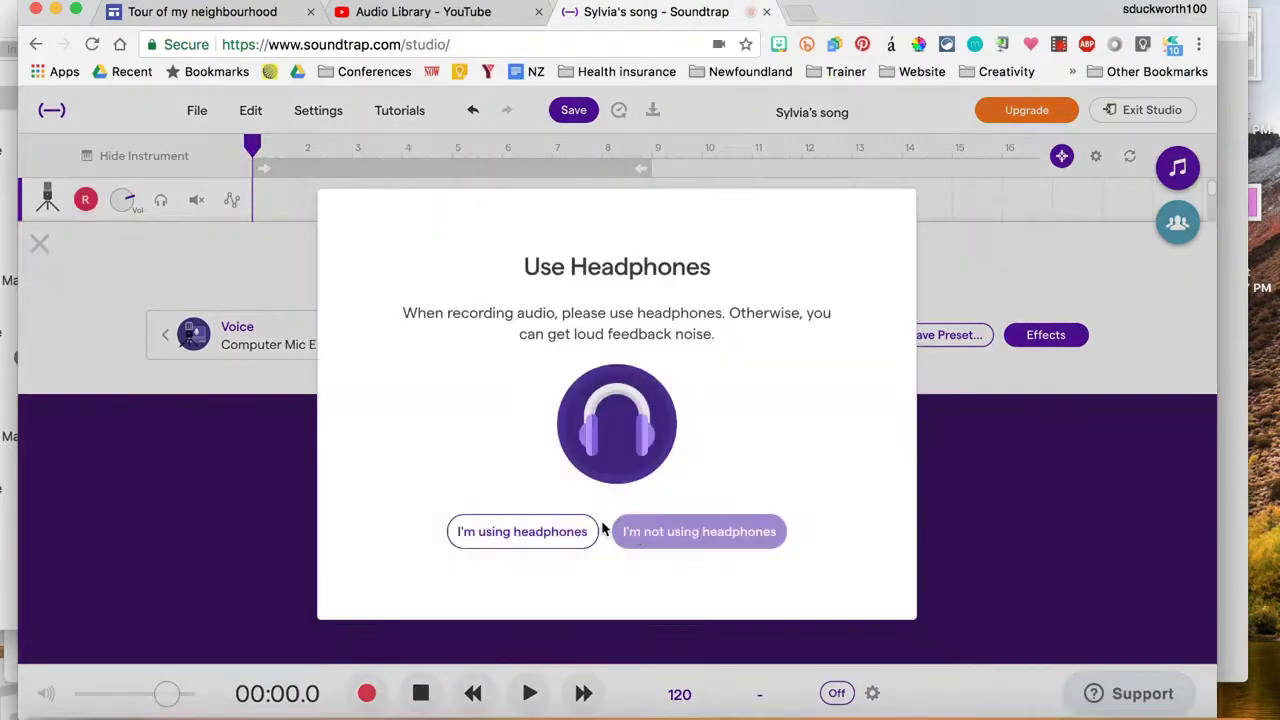
left_click(522, 531)
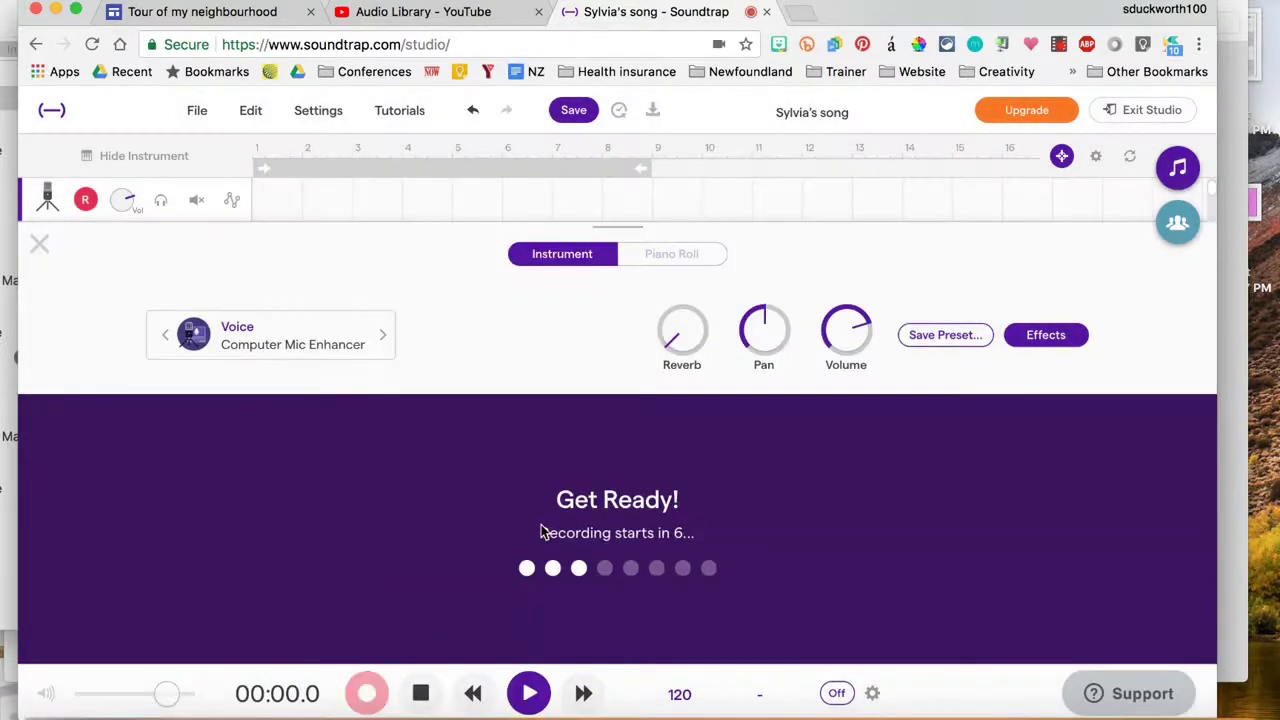
- Read the Toronto welcome text from the Tour of my neighbourhood page aloud, then return to Soundtrap
left_click(232, 22)
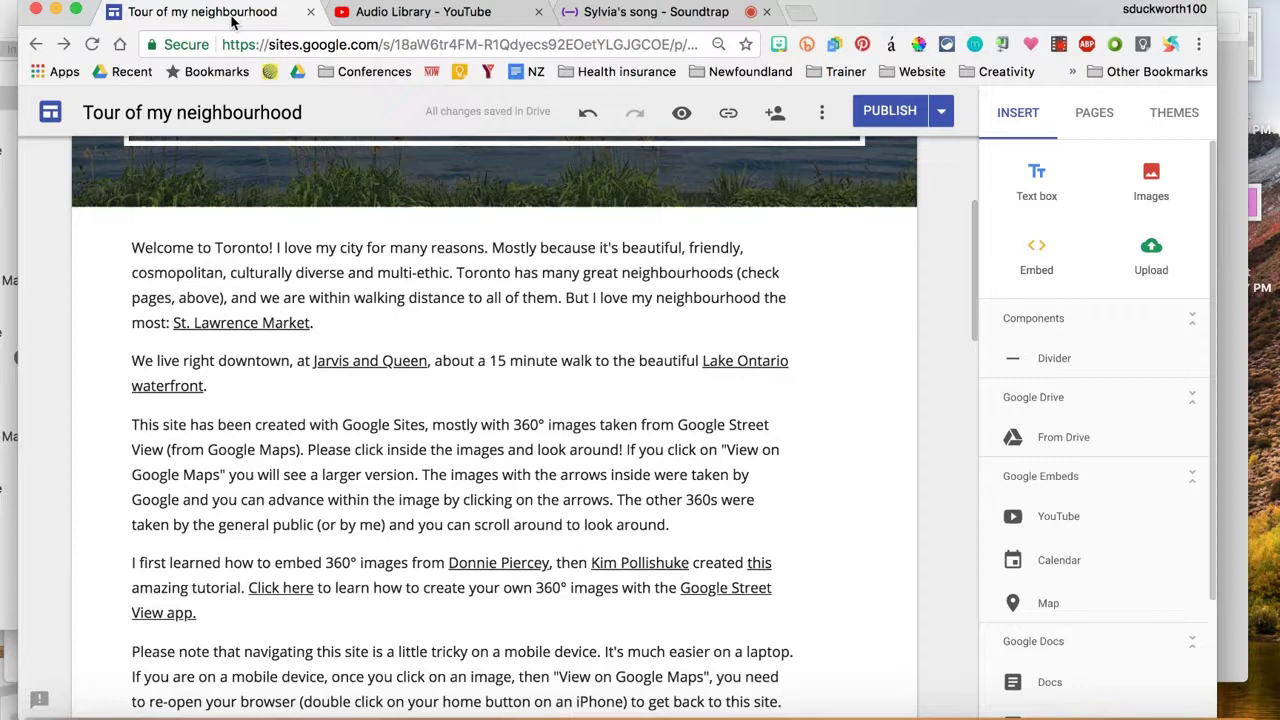
left_click(594, 17)
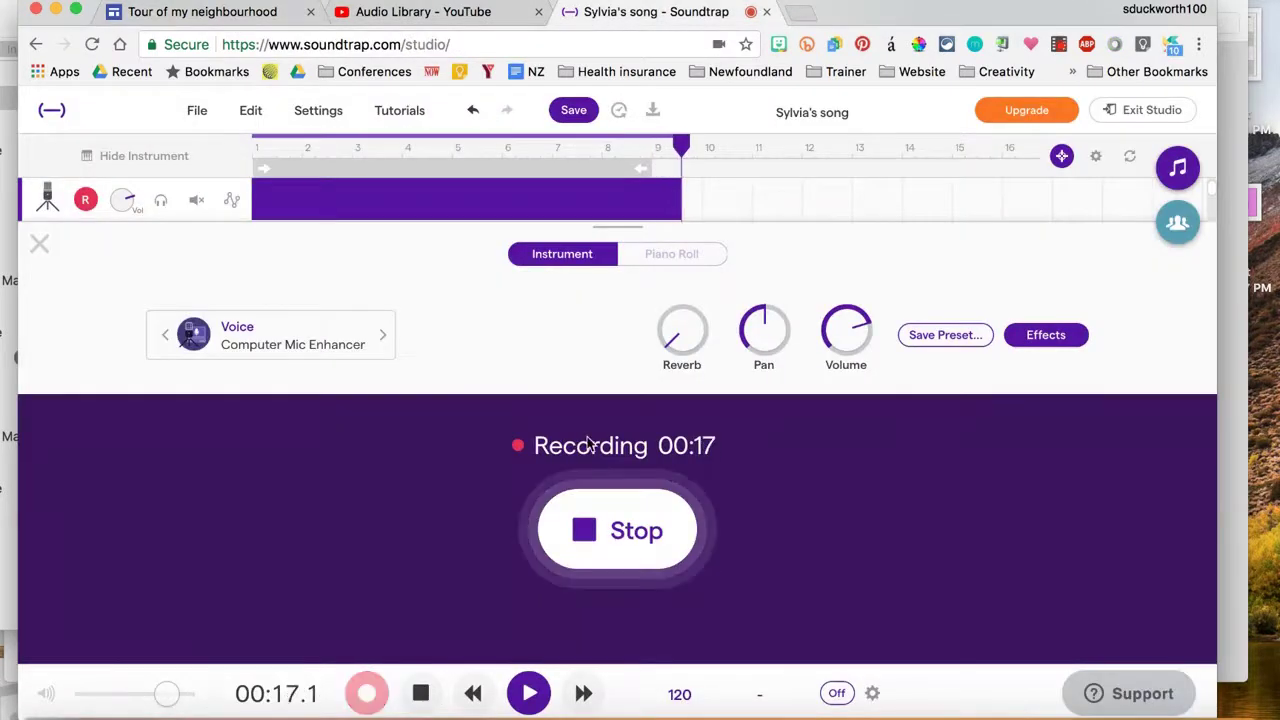
- Stop the 17.8-second narration, disarm the track's record button, and play it from bar 1
left_click(594, 516)
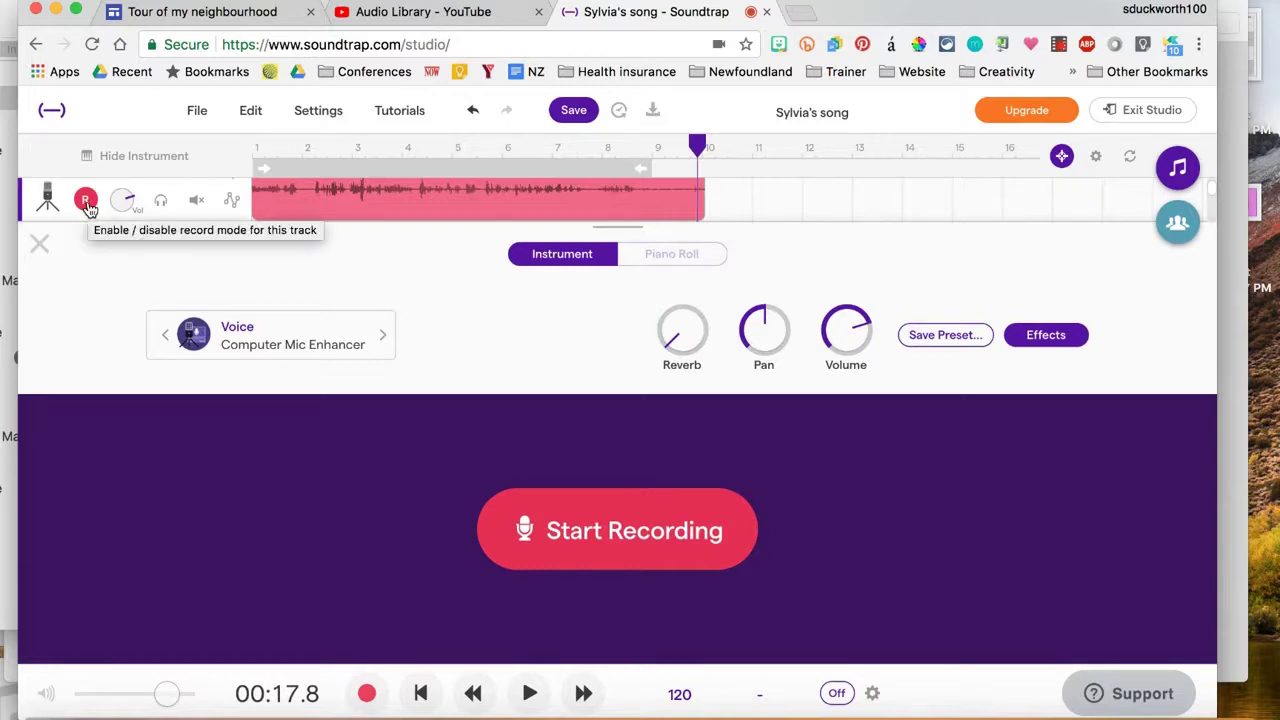
left_click(87, 203)
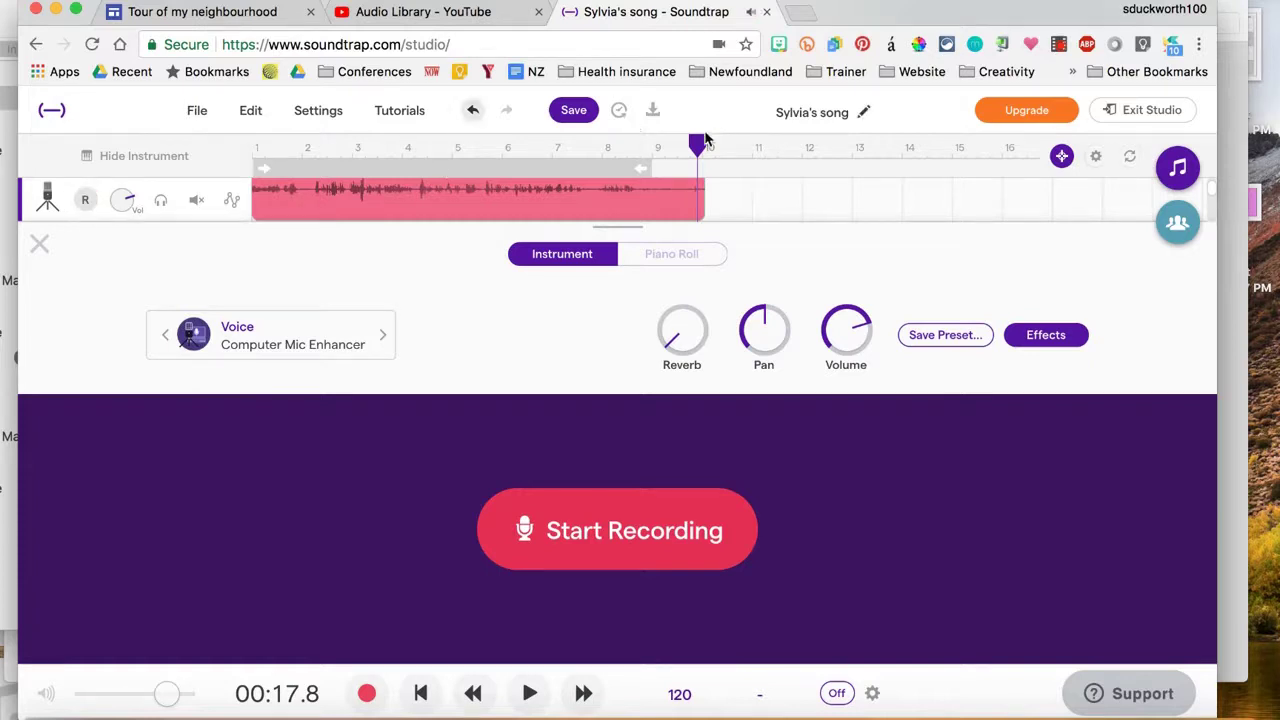
left_click(388, 150)
left_click(265, 150)
key("space")
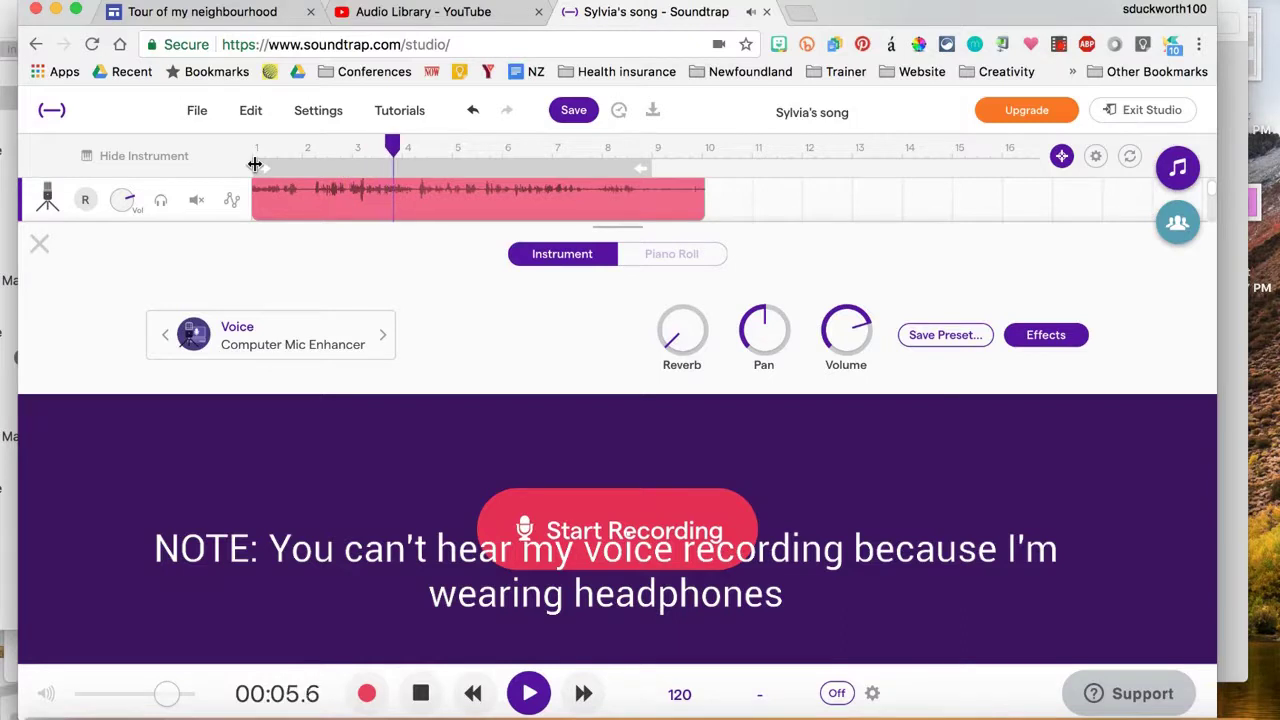
- Trim the leading silence so the narration clip begins at bar 1, previewing the result
key("space")
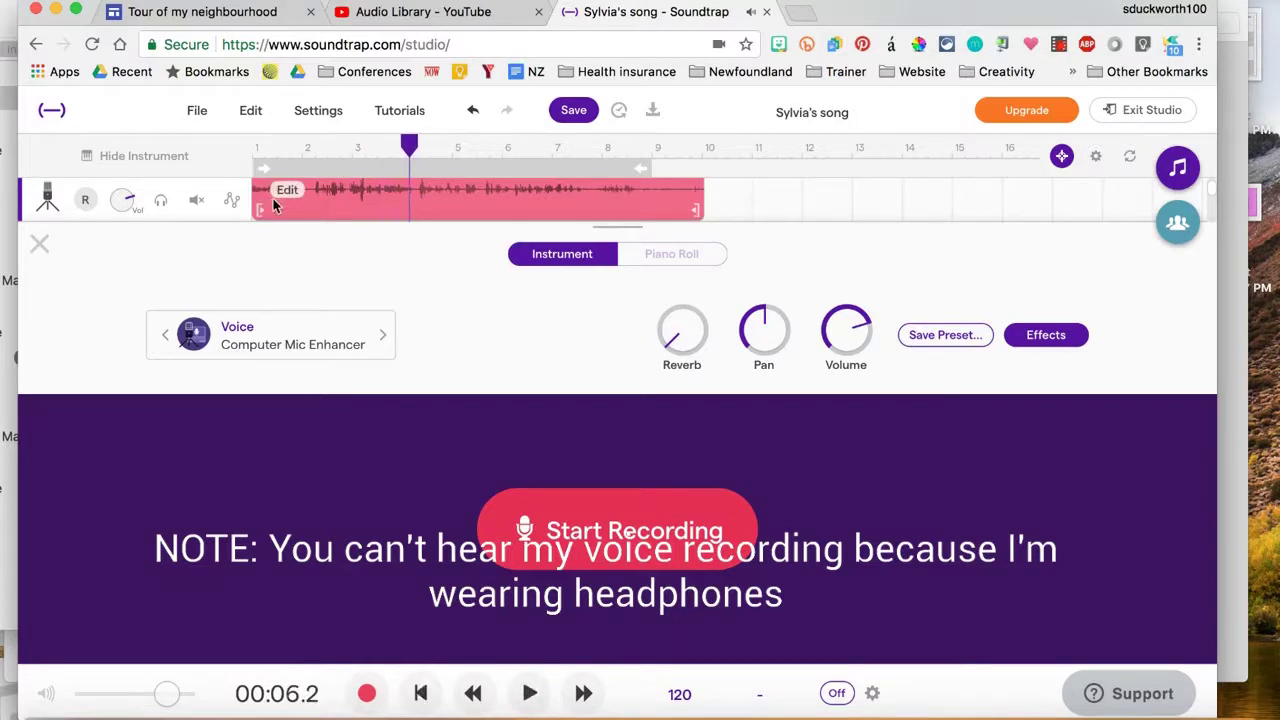
left_click_drag(257, 197, 285, 197)
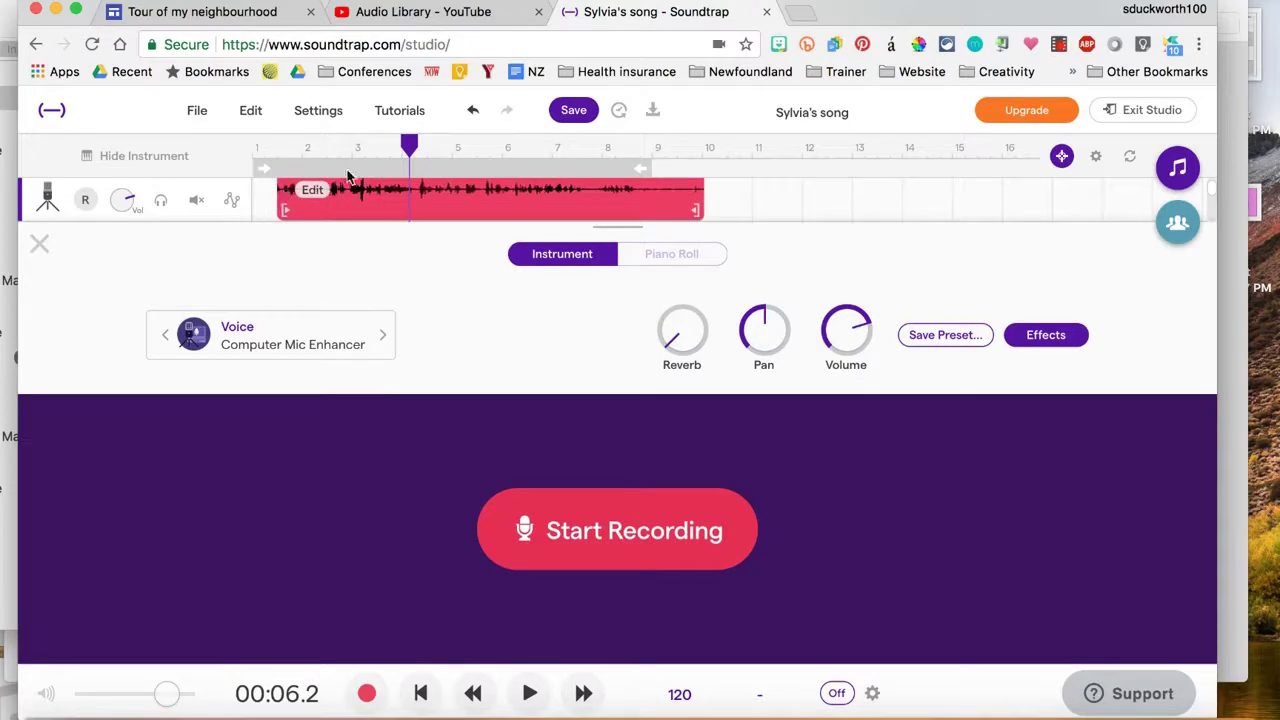
left_click_drag(409, 147, 277, 150)
key("space")
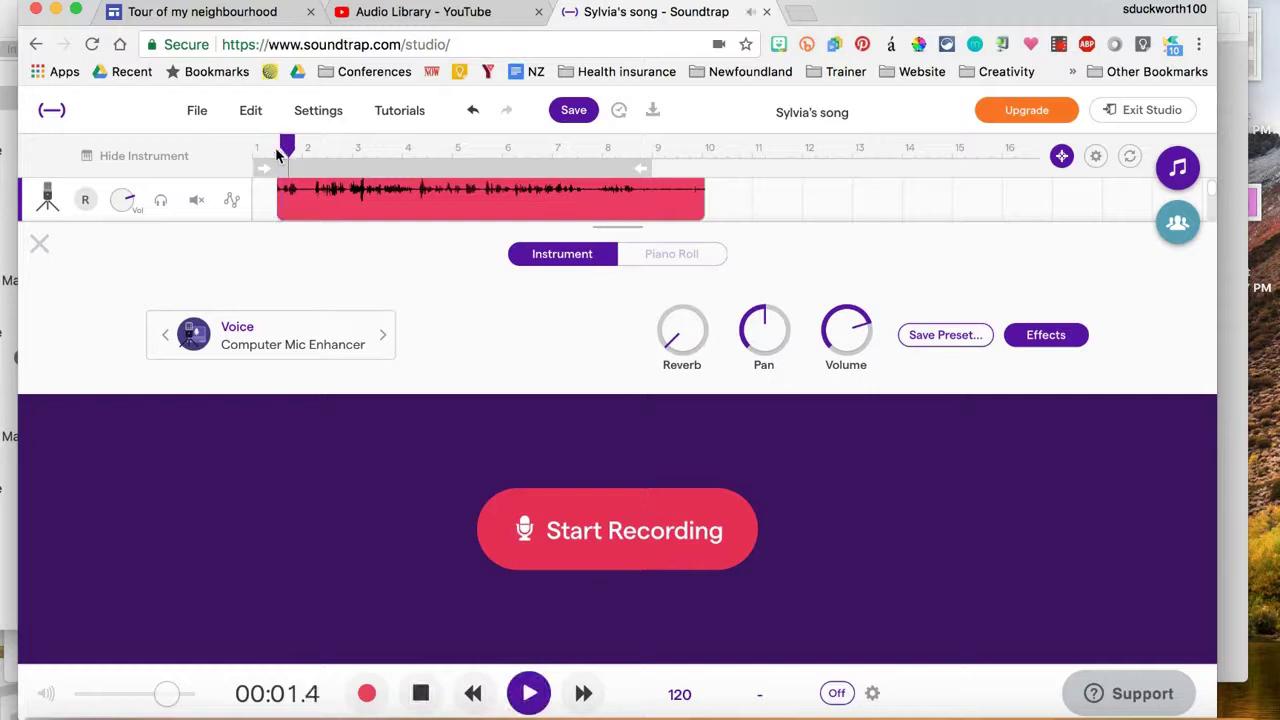
key("space")
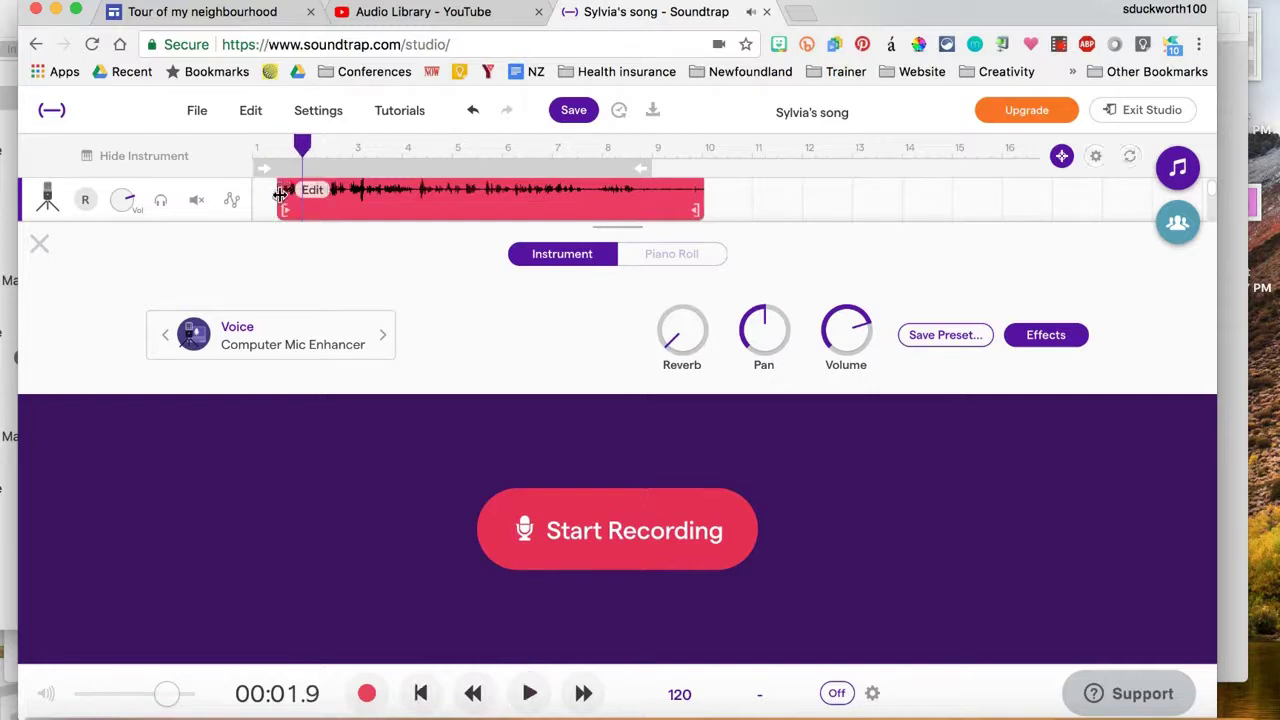
mouse_move(281, 194)
left_mouse_down()
mouse_move(335, 205)
mouse_move(298, 205)
left_mouse_up()
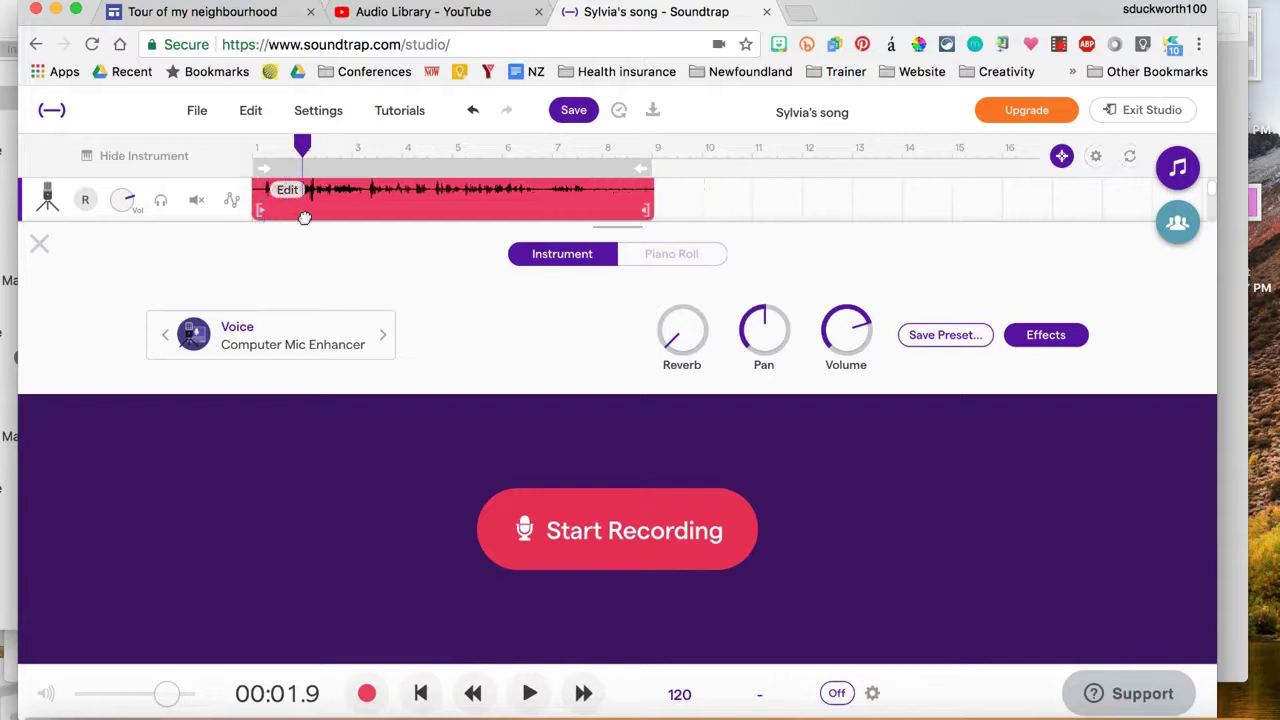
left_click(288, 149)
left_click(256, 152)
key("space")
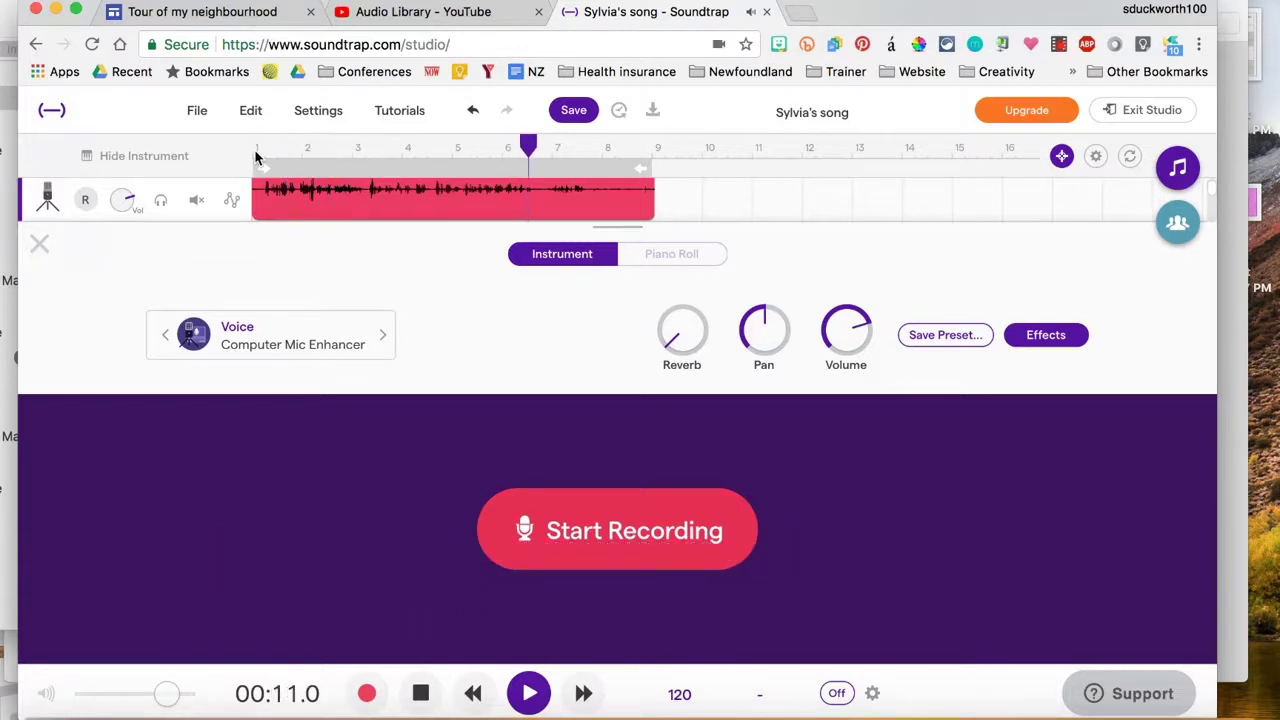
- Trim the trailing silence so the clip ends around bar 6.7, about 11.4 seconds
key("space")
mouse_move(414, 206)
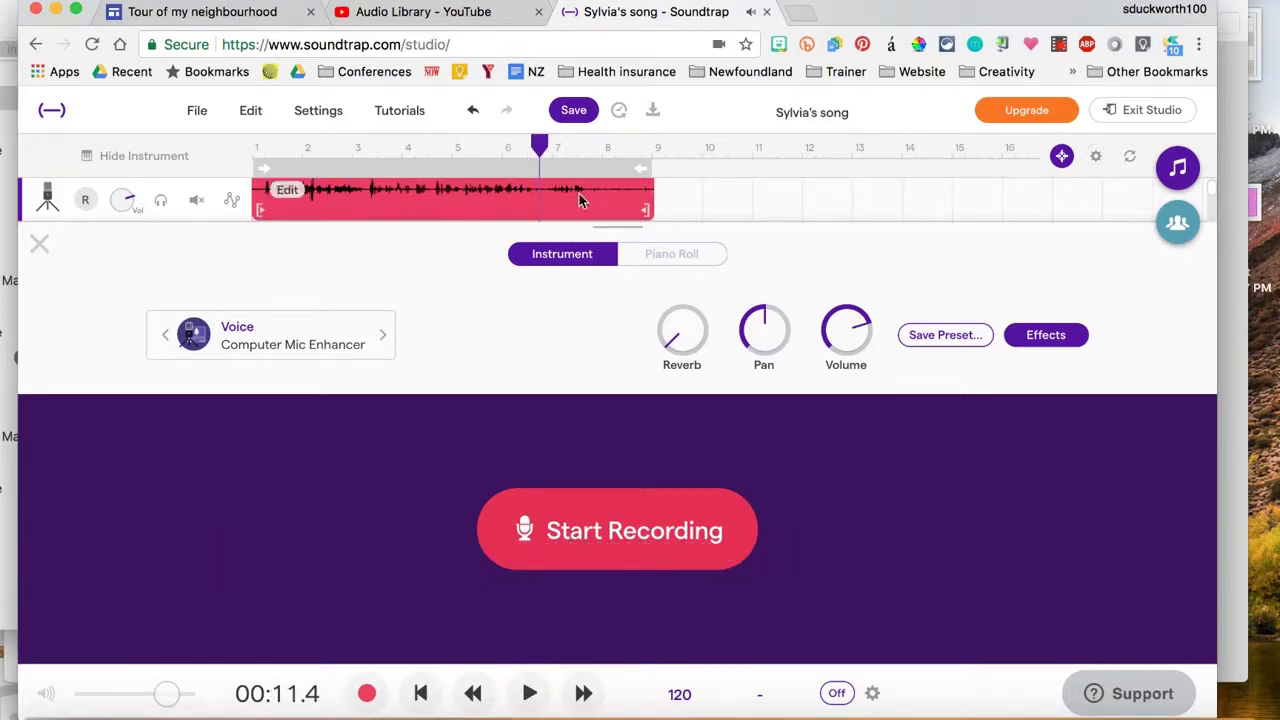
left_click_drag(648, 190, 540, 200)
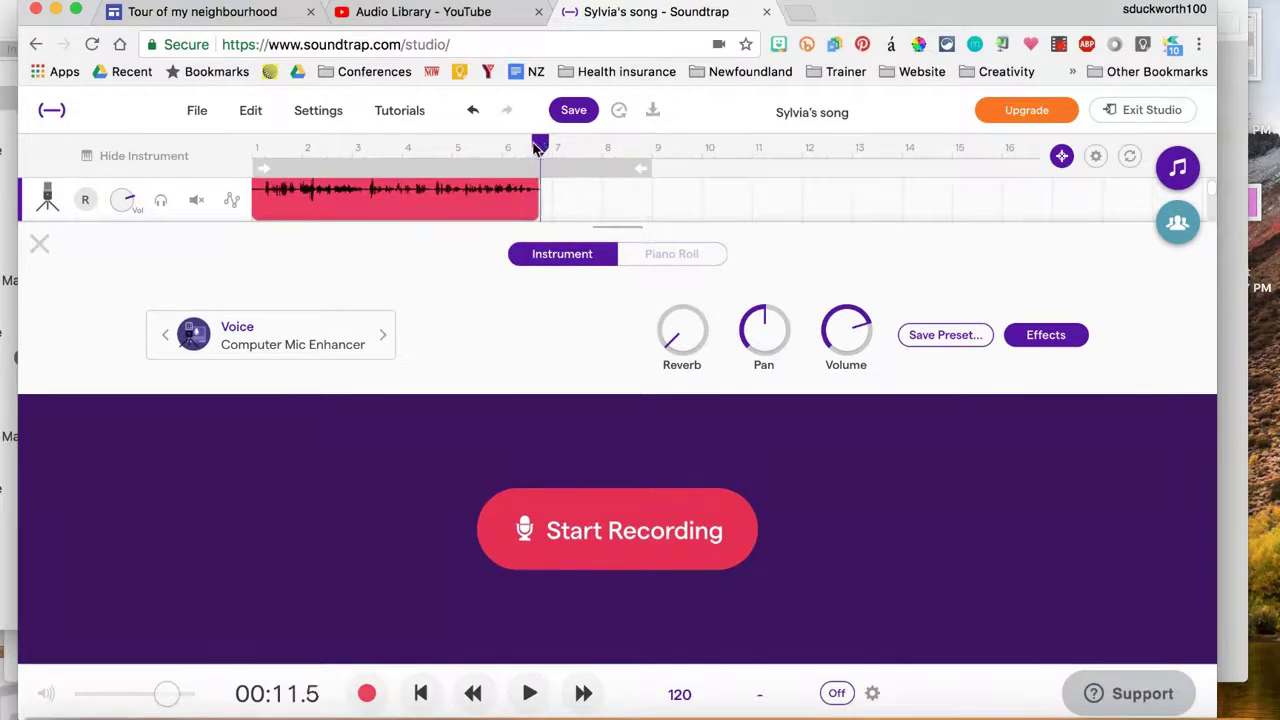
left_click_drag(540, 148, 466, 150)
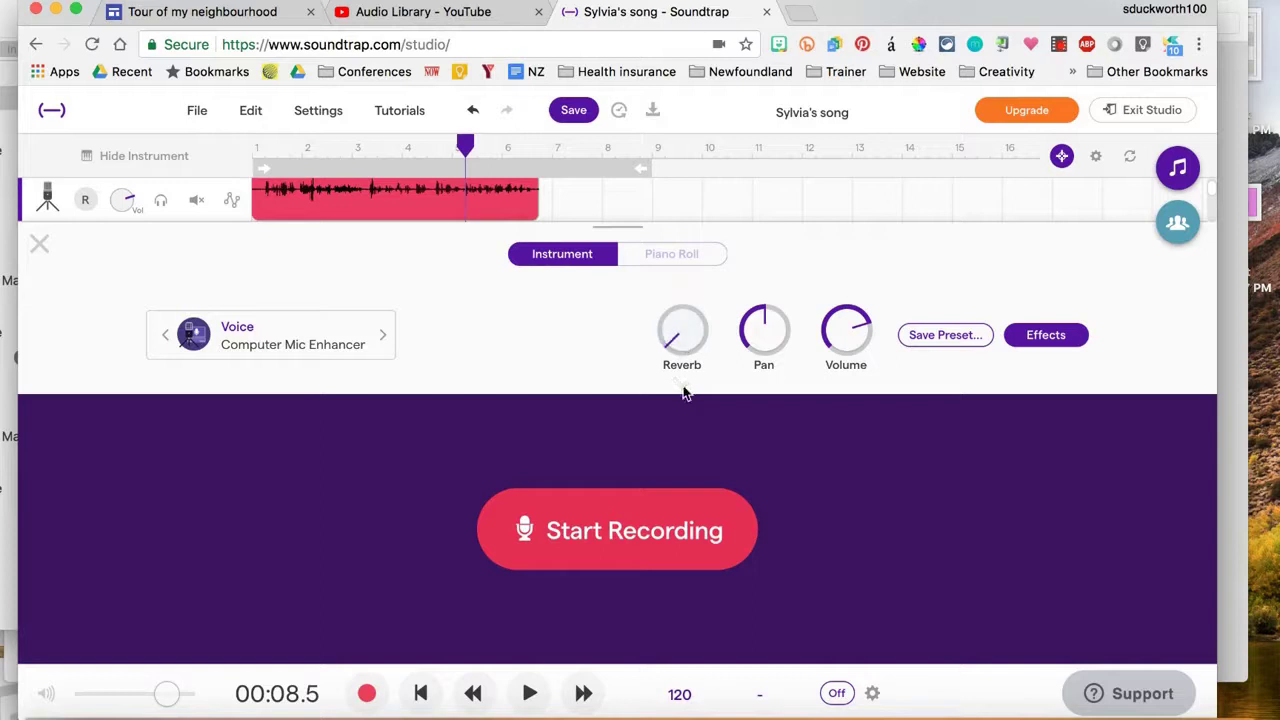
left_click_drag(468, 146, 261, 158)
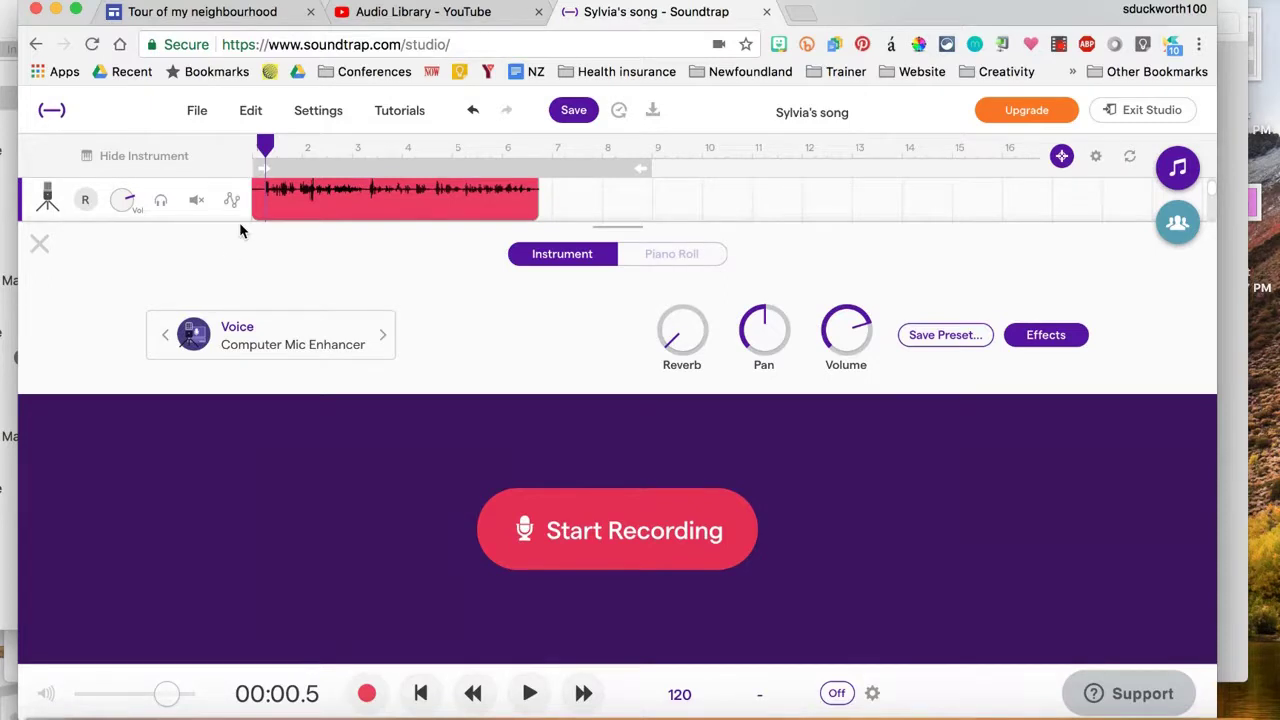
- Browse the happy Jazz & Blues free music list at all durations and expand Swipesy Cakewalk
left_click(388, 20)
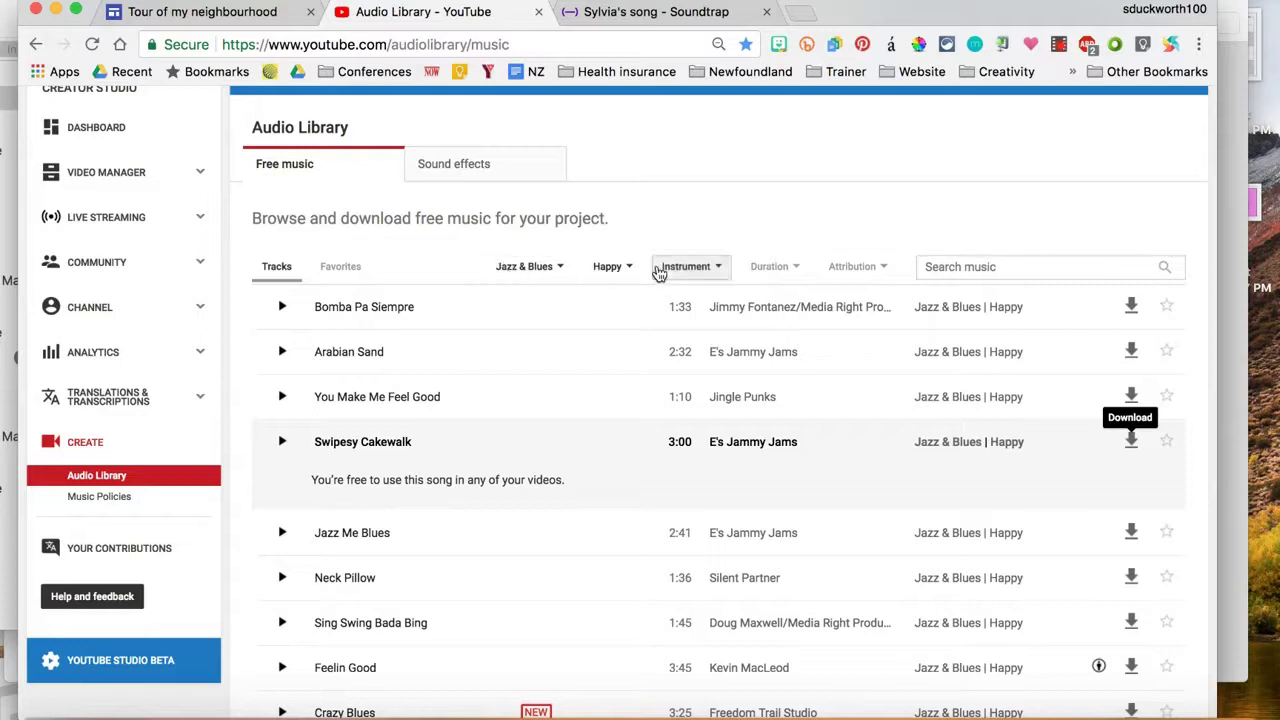
left_click(783, 268)
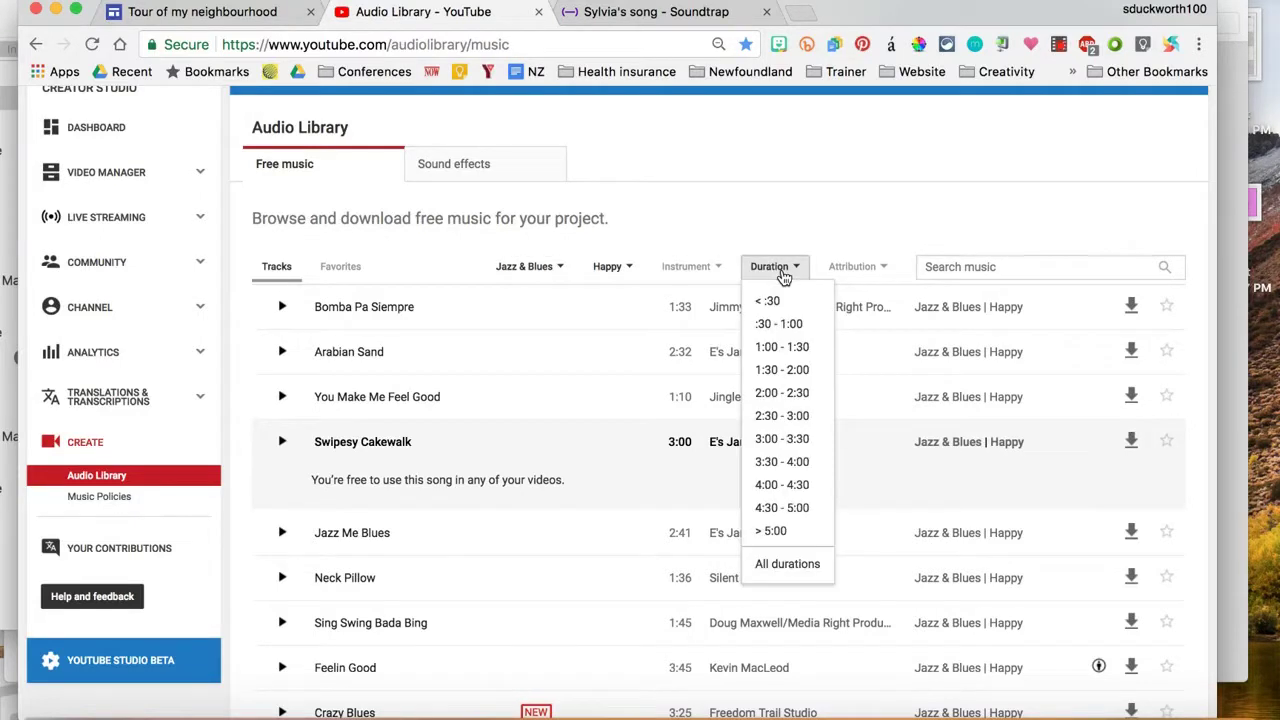
left_click(780, 567)
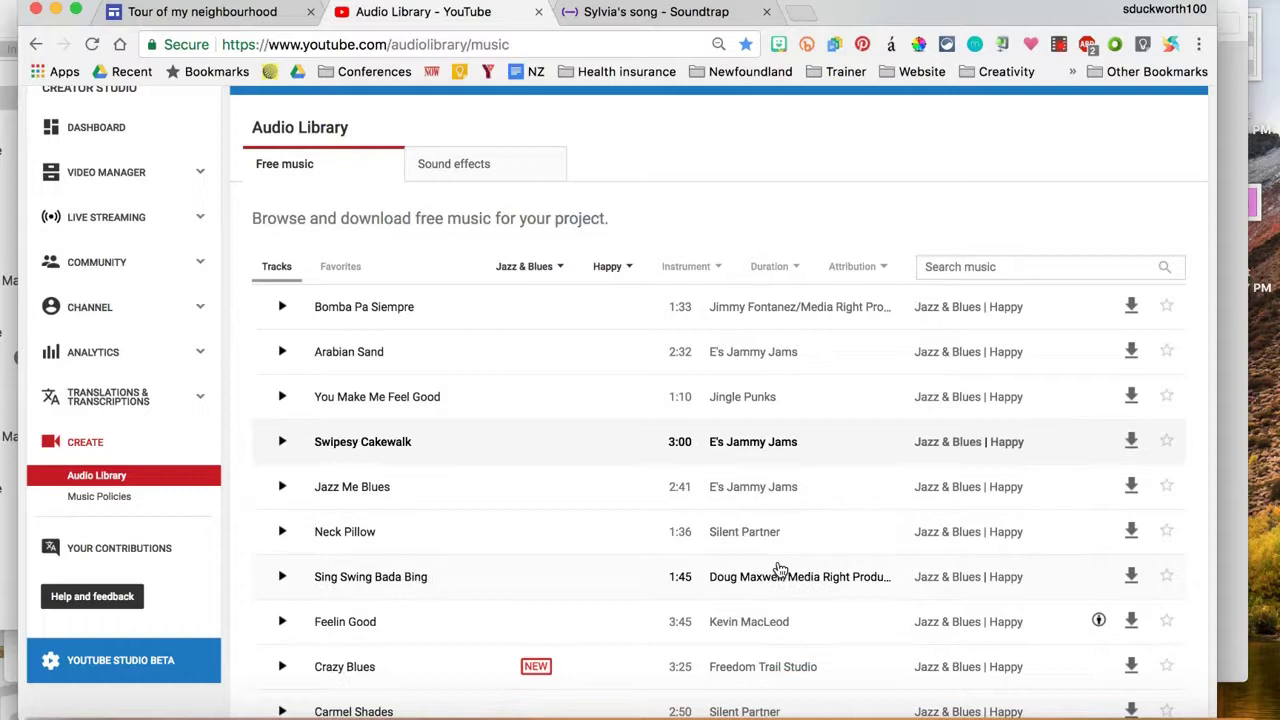
left_click(672, 435)
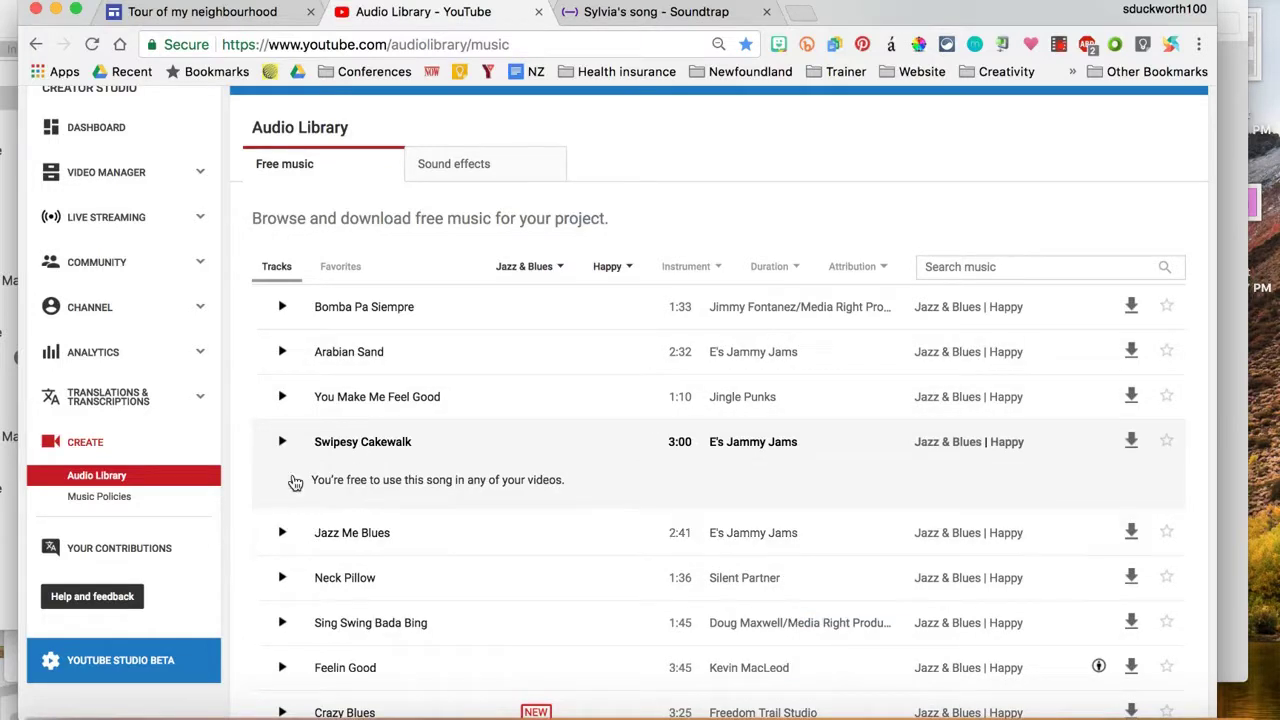
scroll(294, 483, "down", 3)
scroll(294, 483, "down", 2)
scroll(295, 483, "up", 5)
- Preview Swipesy Cakewalk, then download it as an mp3
left_click(281, 444)
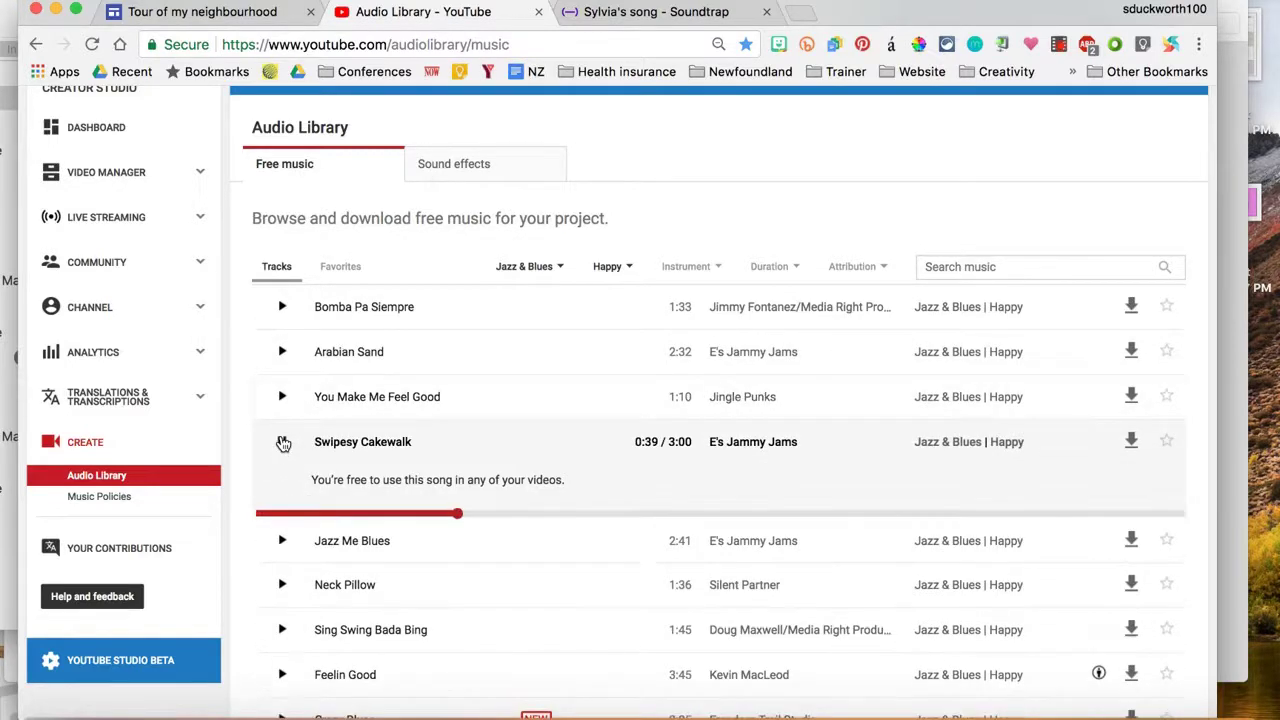
left_click(283, 444)
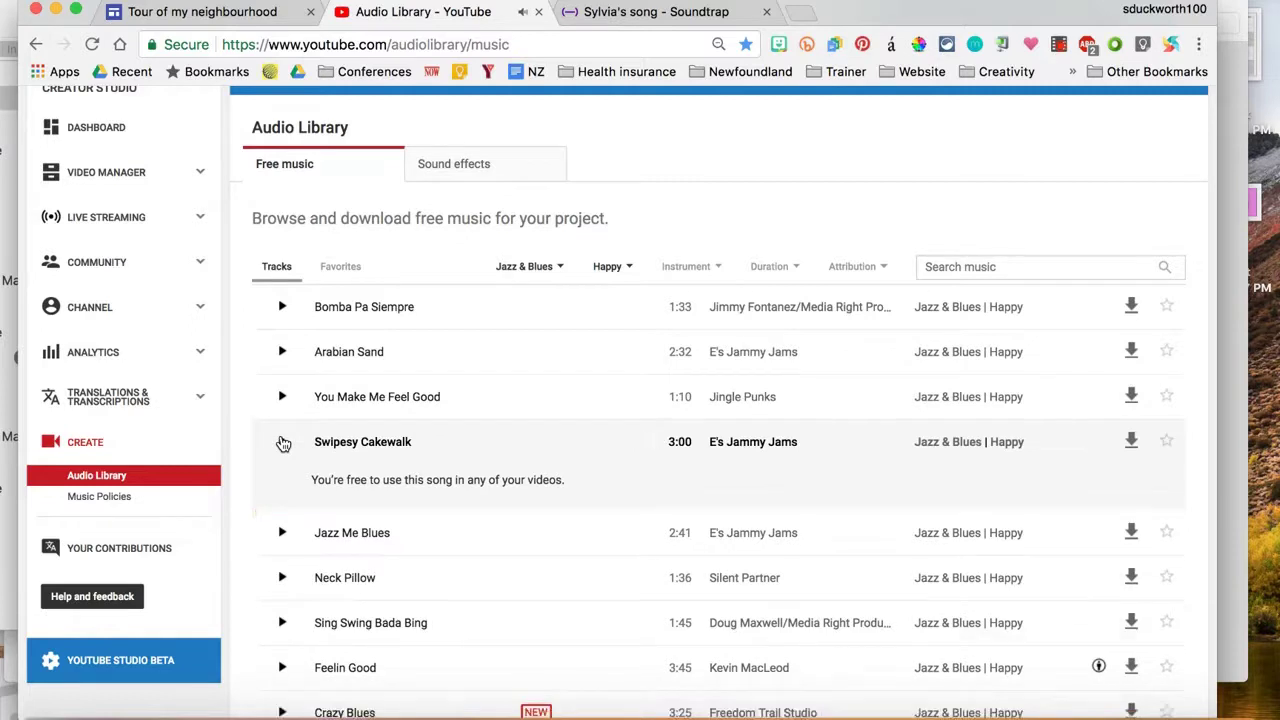
left_click(1131, 445)
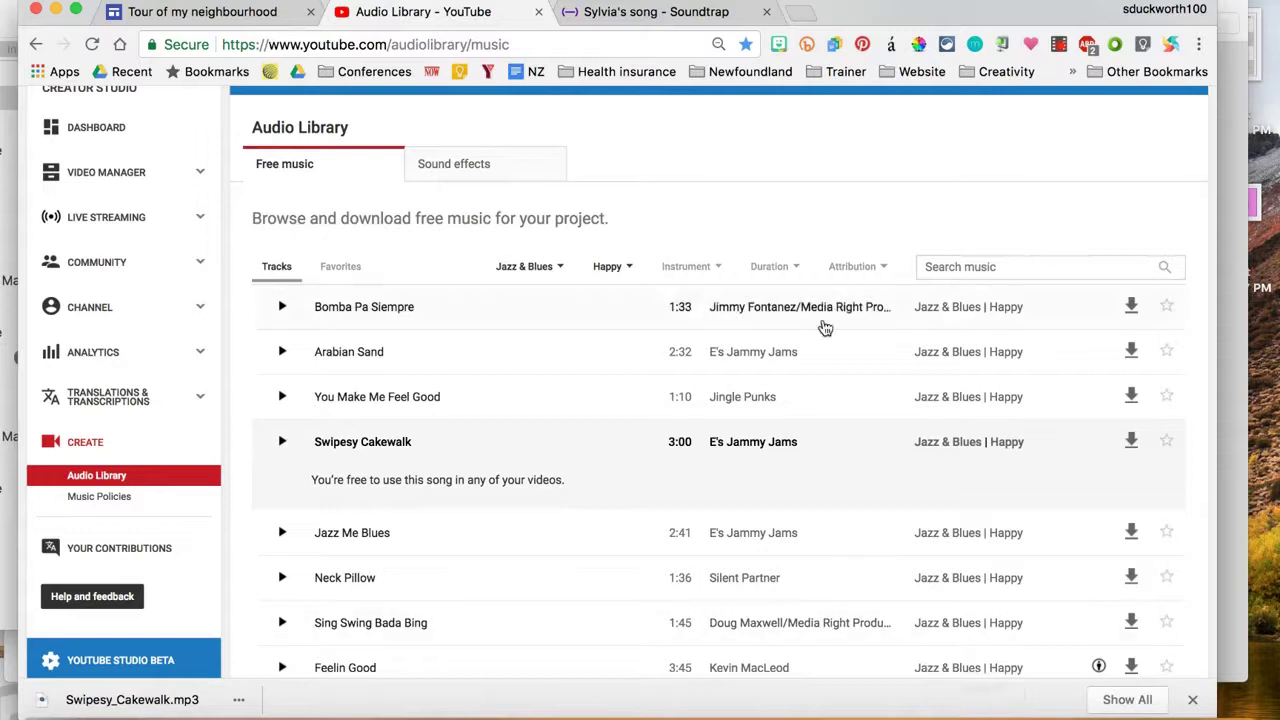
- Import Swipesy_Cakewalk.mp3 from Downloads as a new track below the Mic narration
left_click(640, 15)
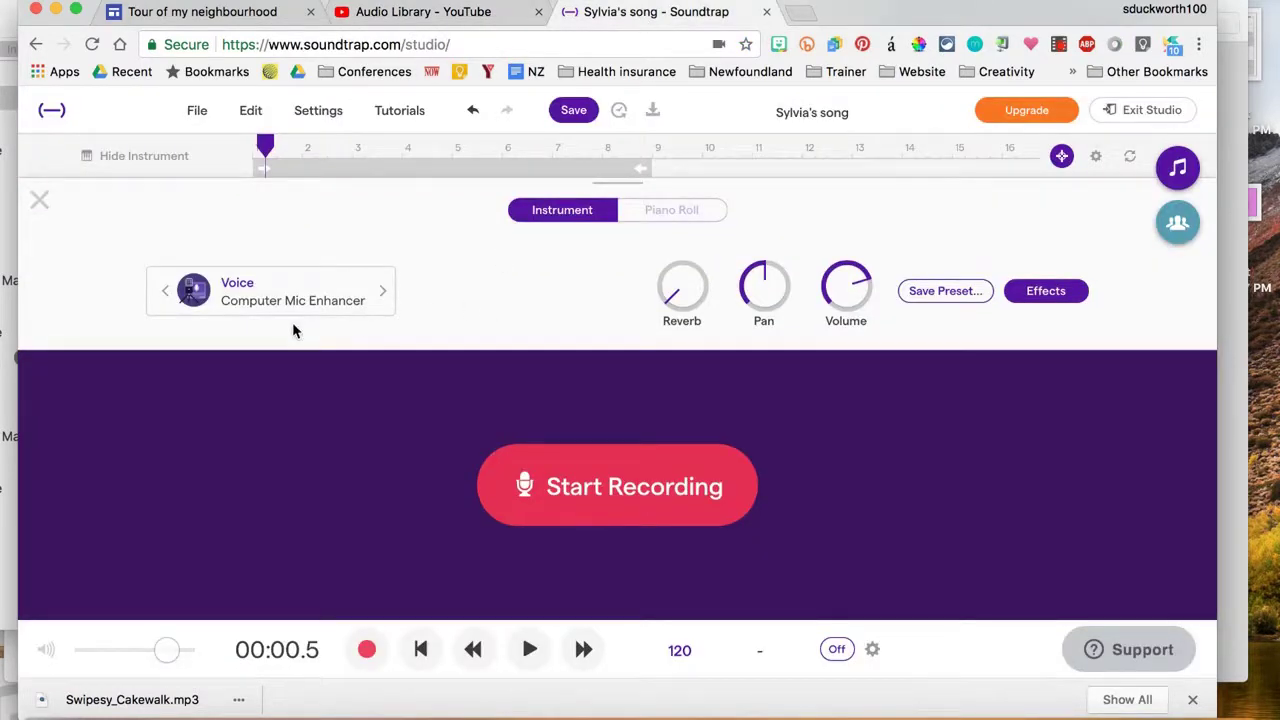
left_click(40, 203)
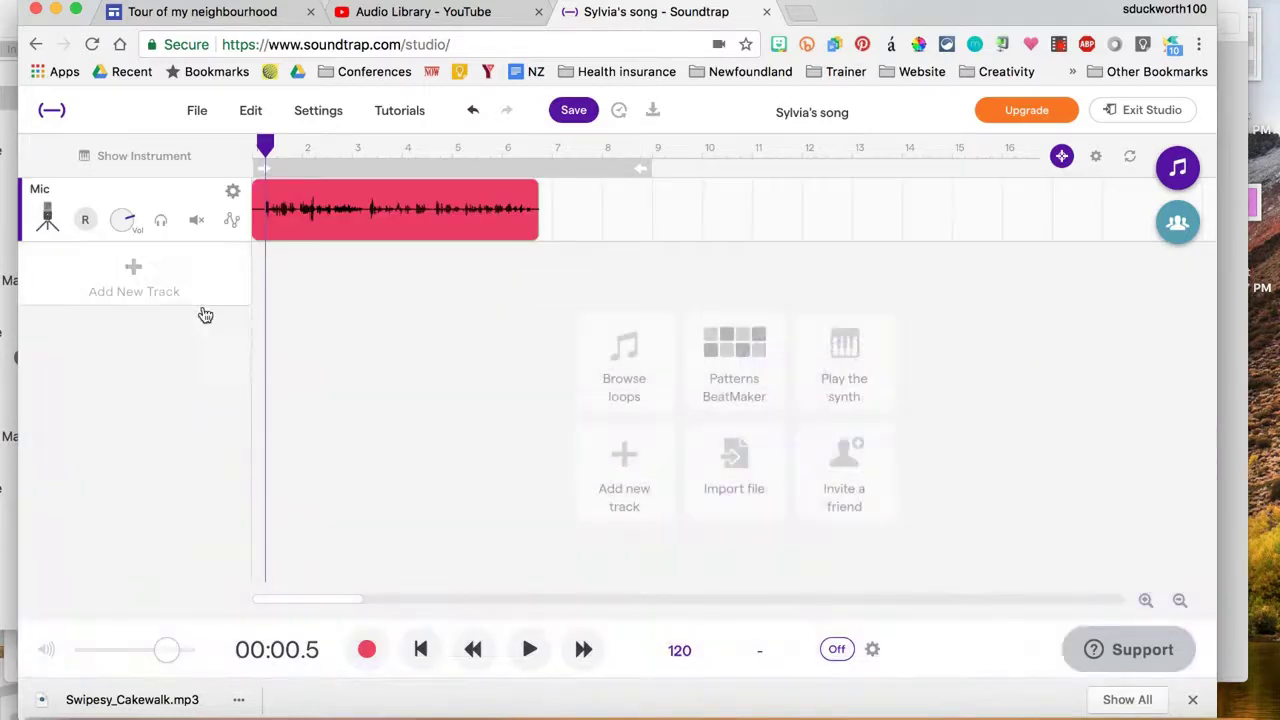
left_click(731, 462)
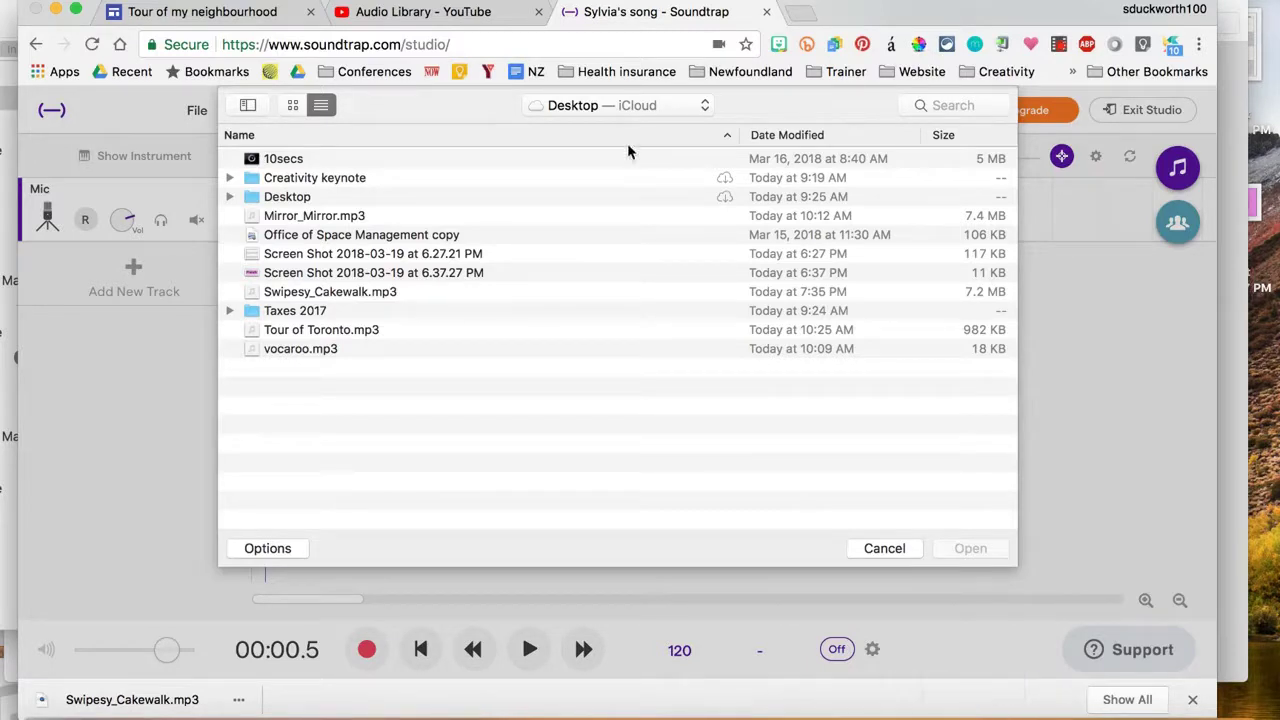
left_click(601, 110)
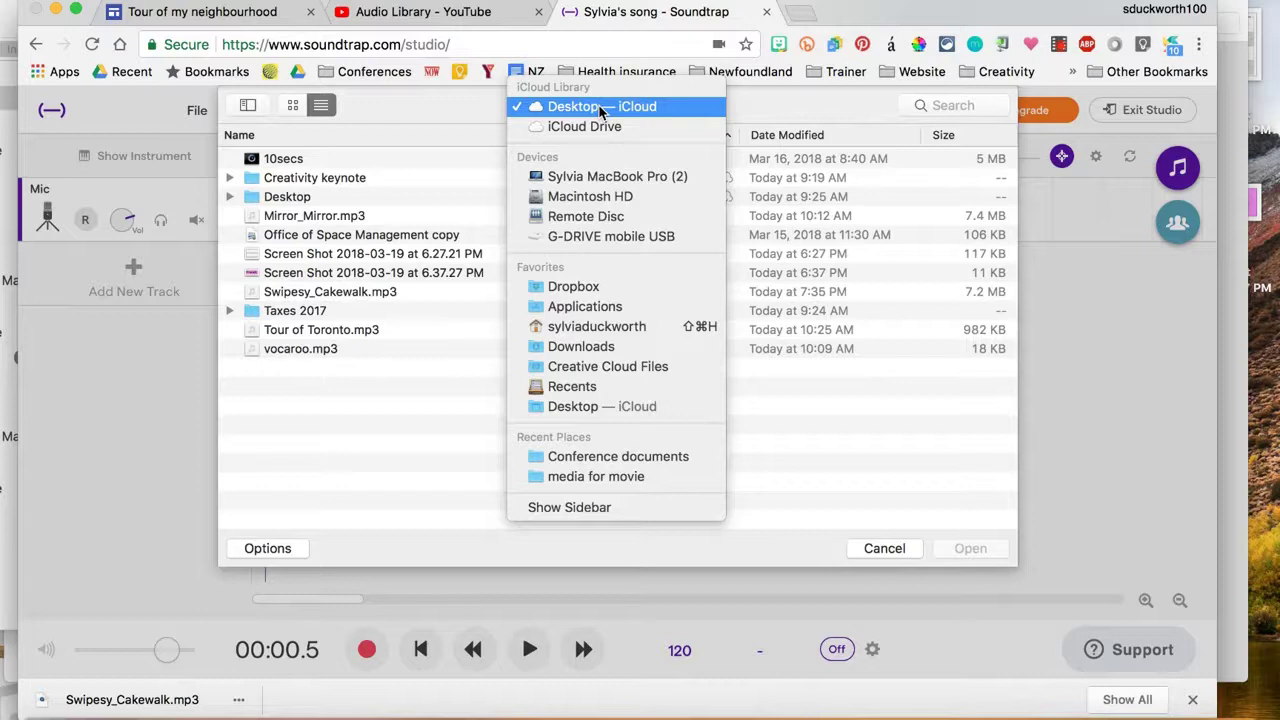
left_click(577, 352)
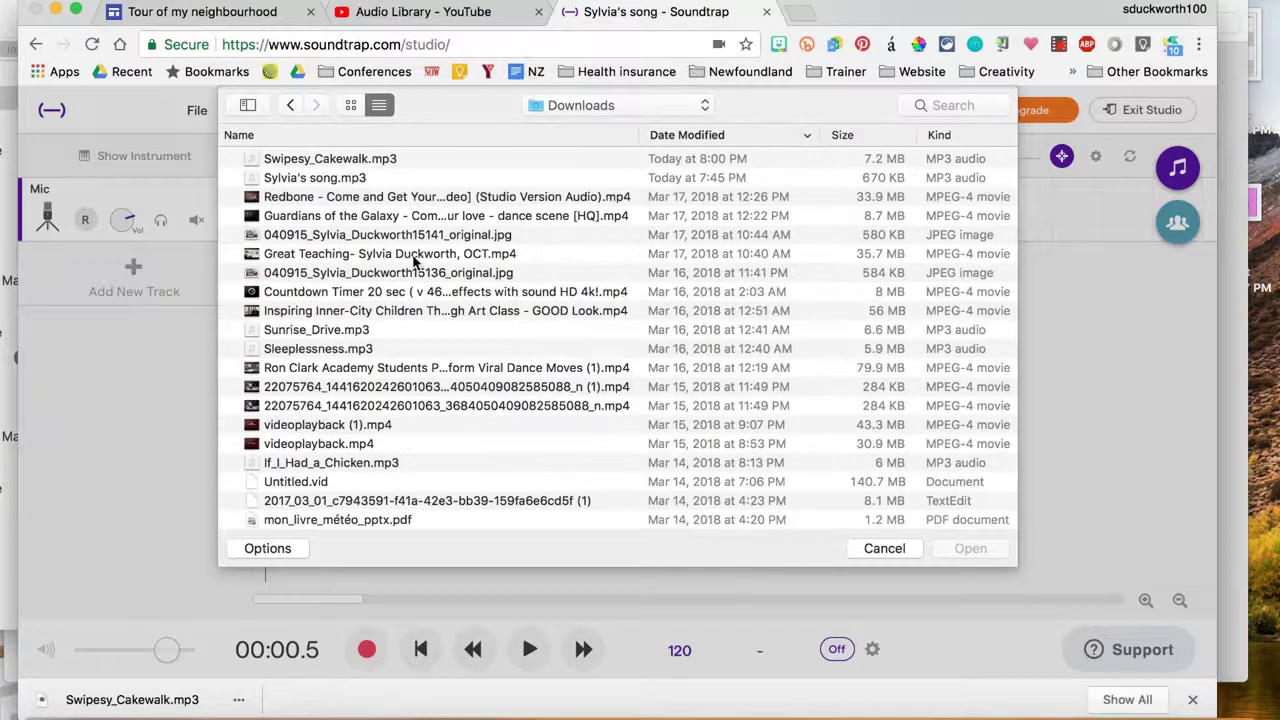
left_click(349, 160)
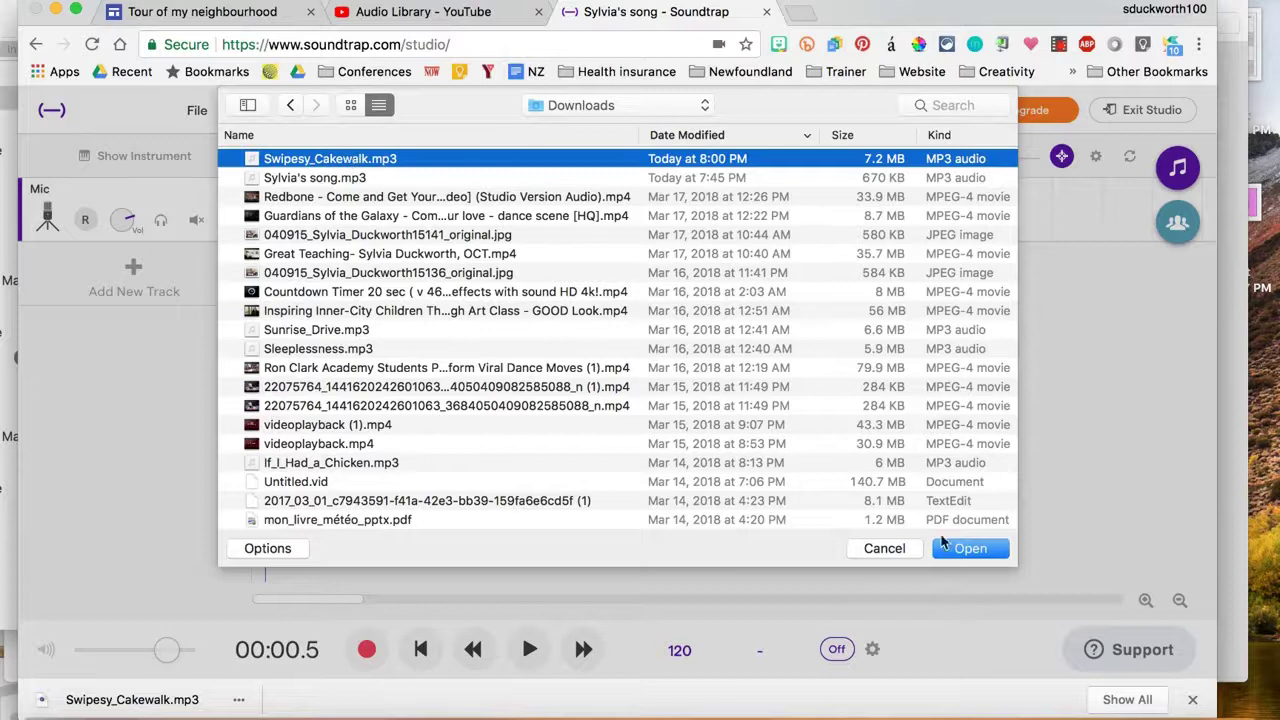
left_click(963, 551)
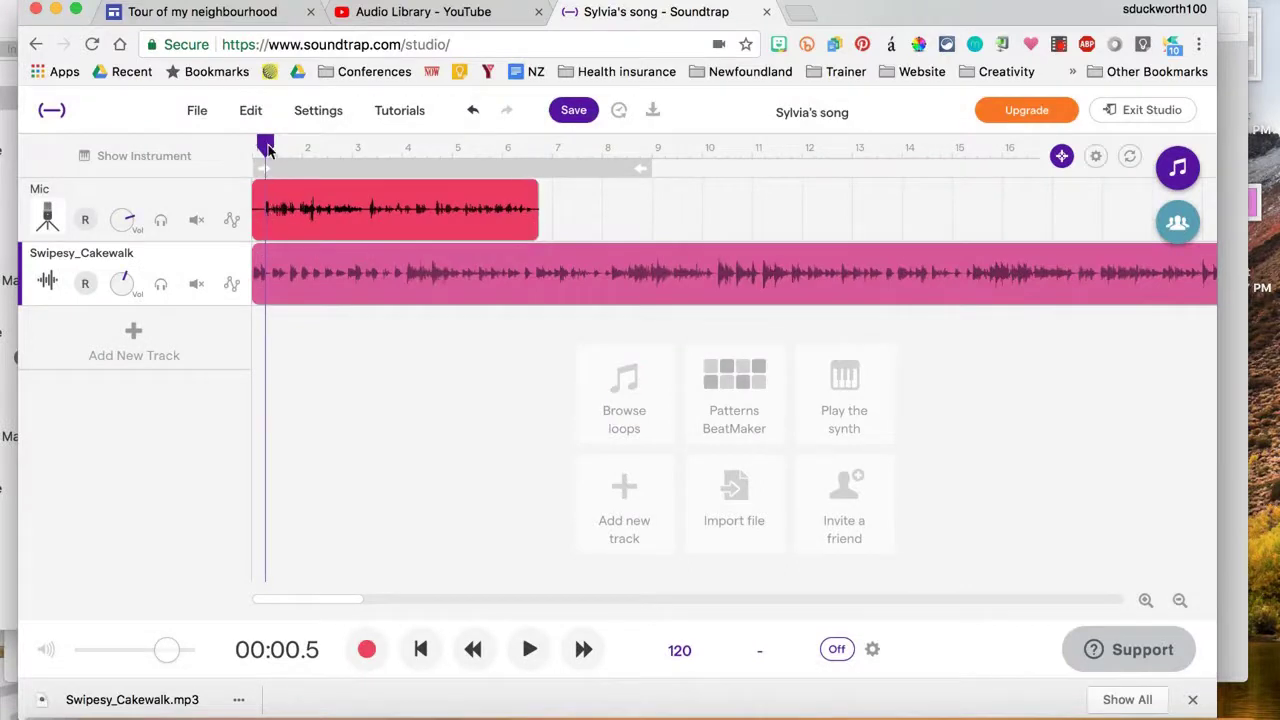
- Lower the Swipesy_Cakewalk volume and play the mix to check its balance with the narration
left_click_drag(263, 149, 255, 149)
key("space")
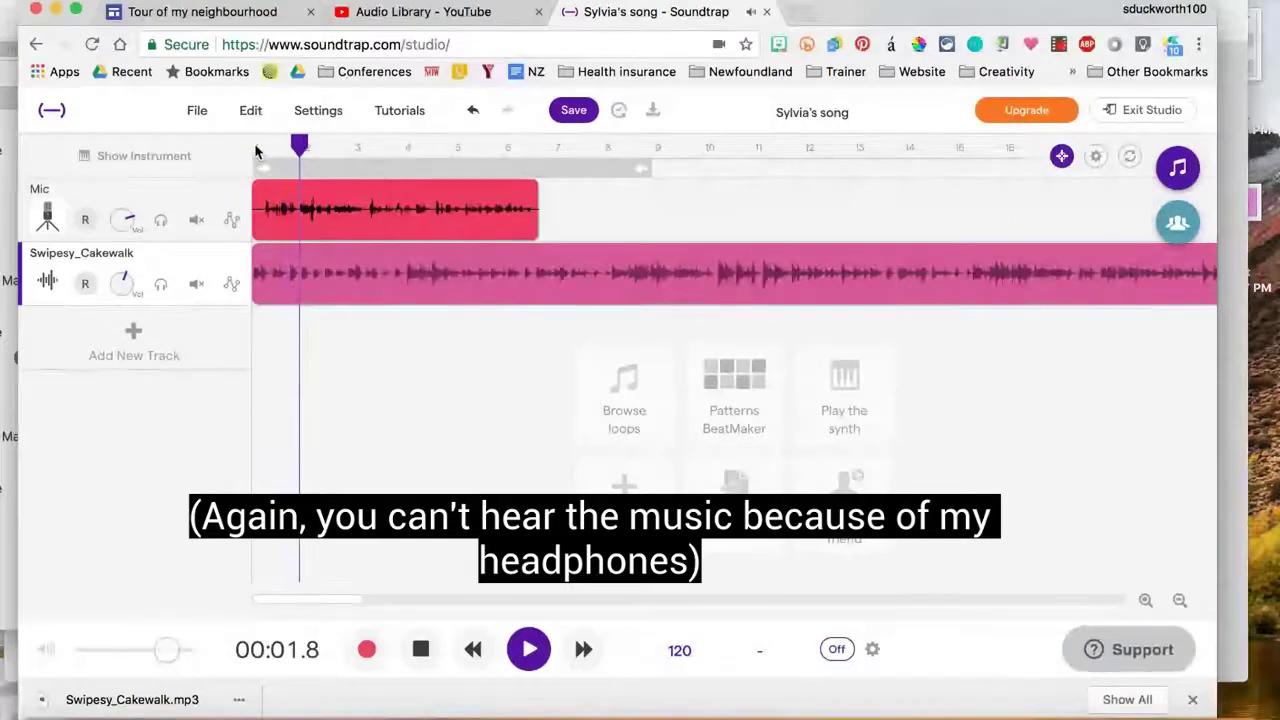
key("space")
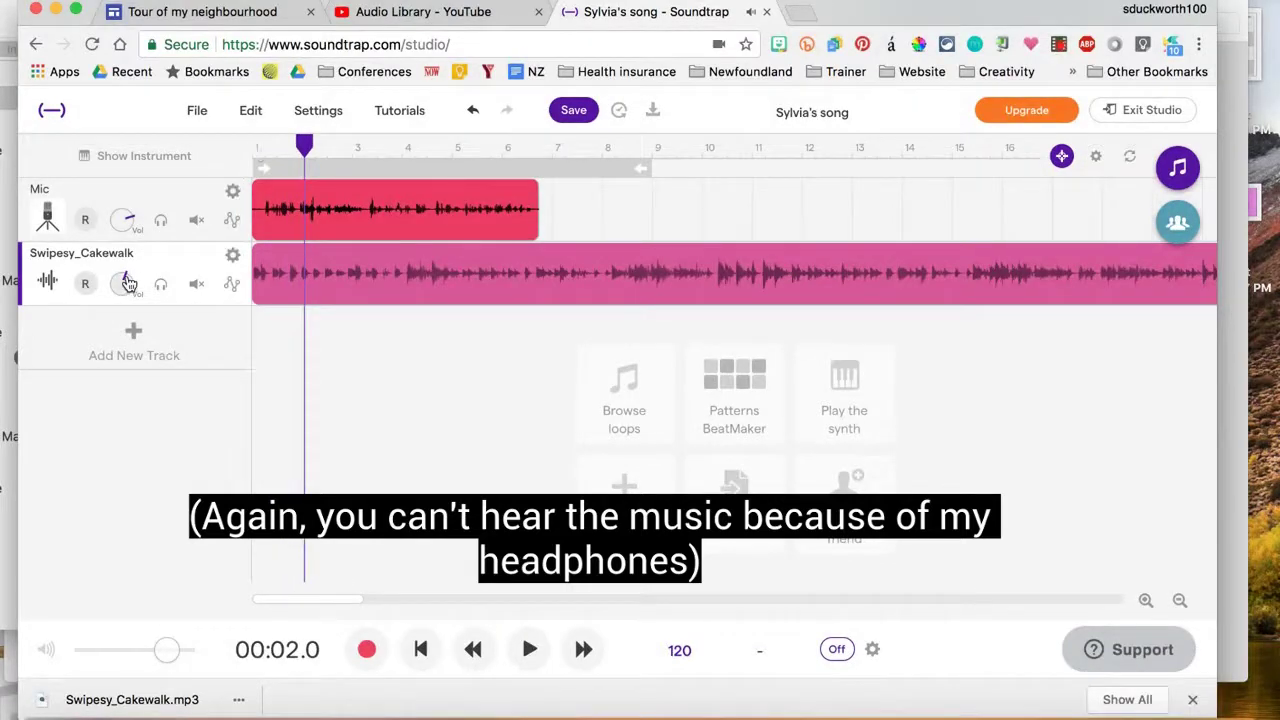
left_click_drag(126, 283, 123, 404)
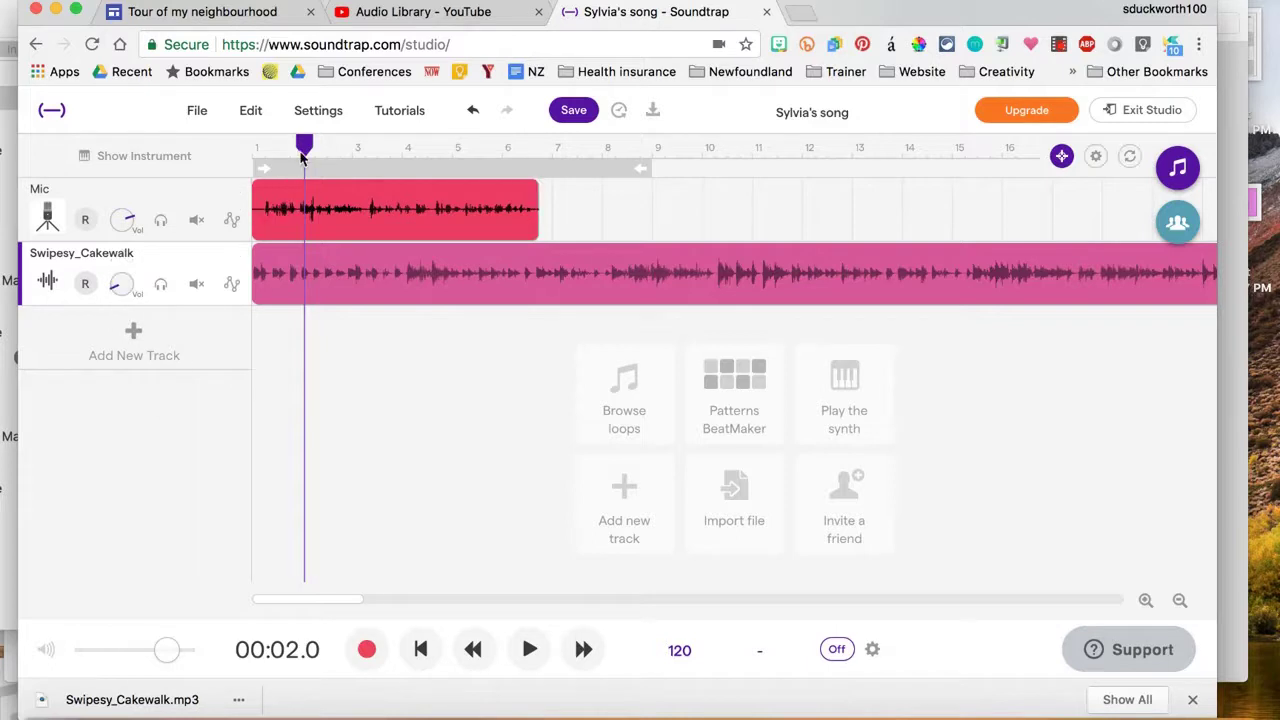
left_click_drag(305, 149, 273, 152)
key("space")
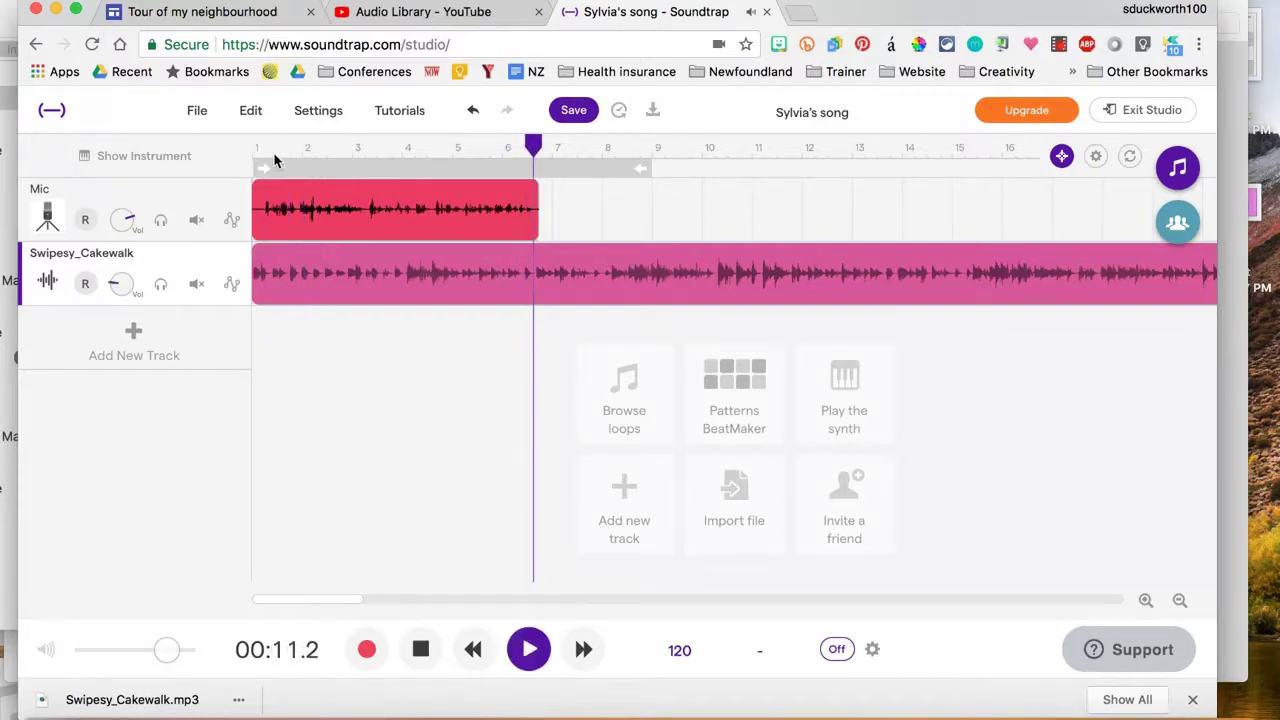
key("space")
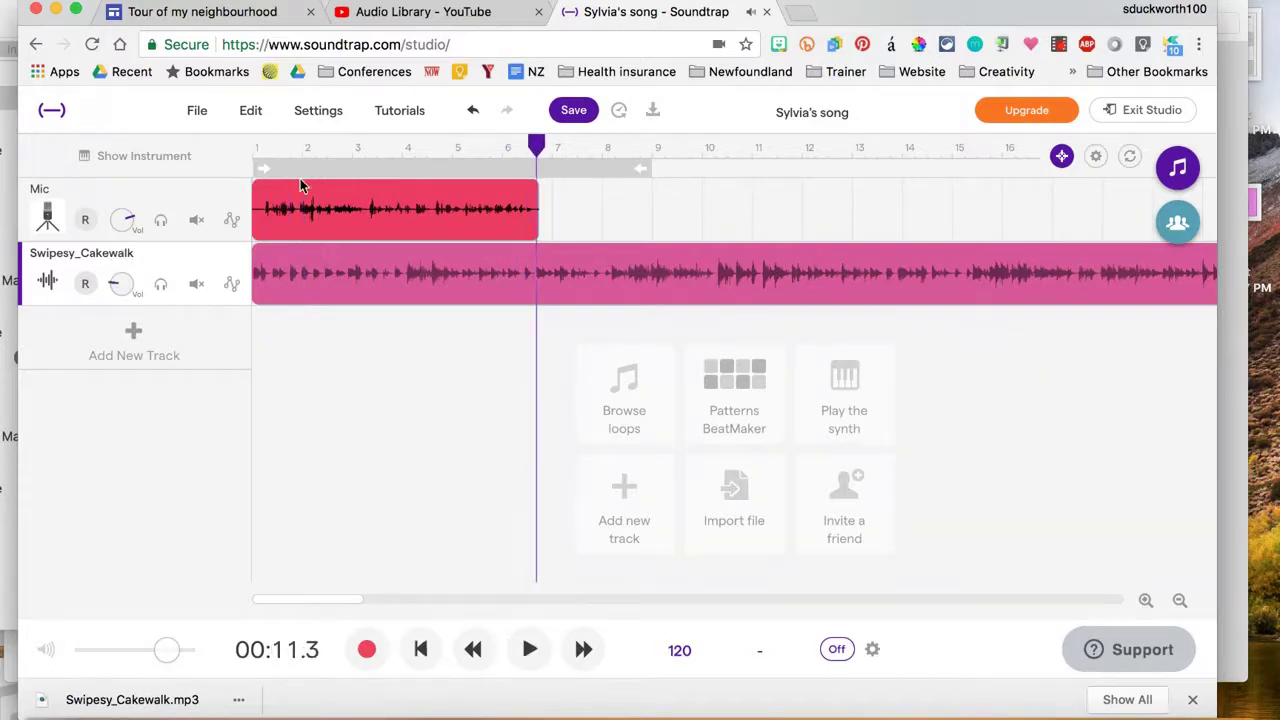
- Split the music where the narration ends, delete the remainder, and fade out its end
left_click(538, 266)
right_click(536, 268)
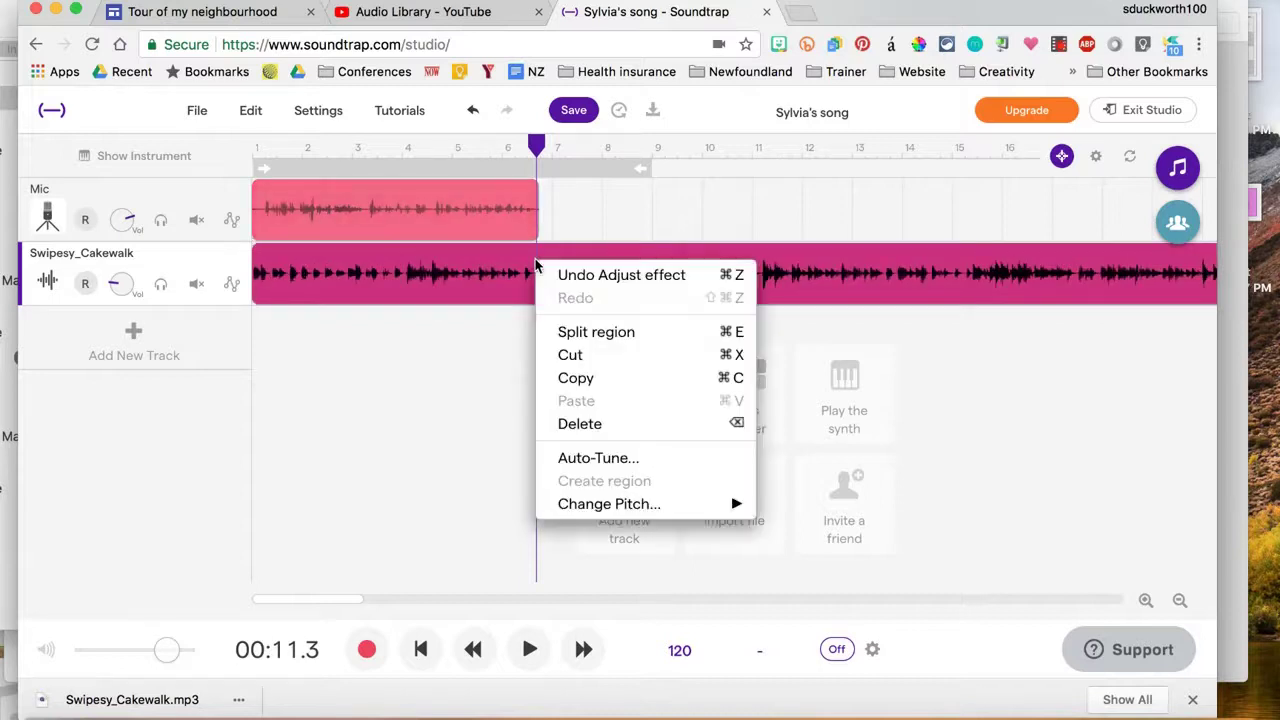
left_click(552, 338)
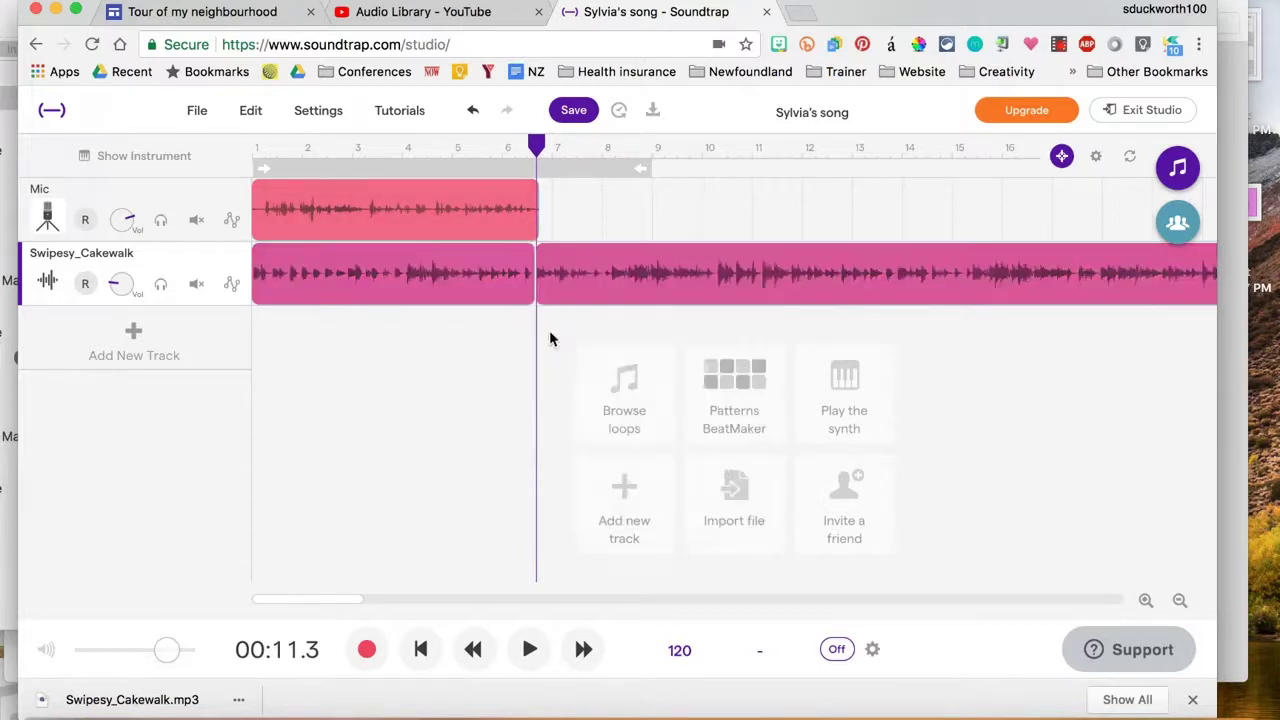
key("Delete")
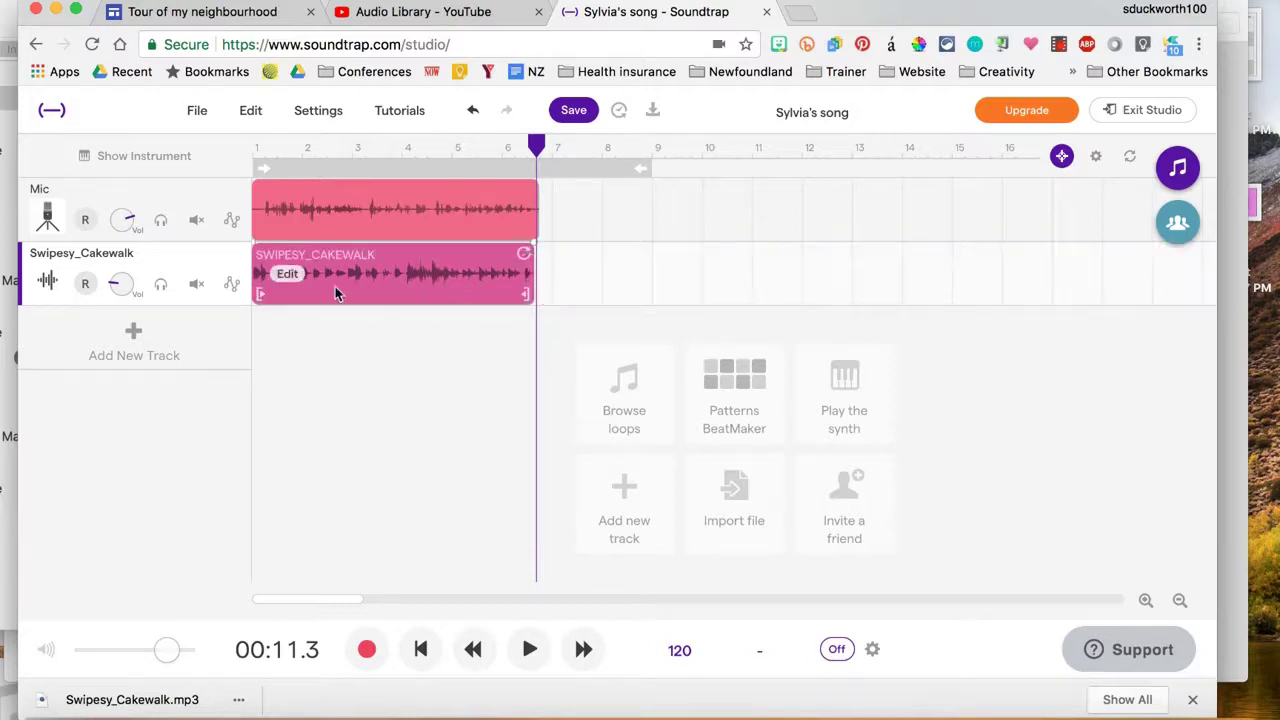
right_click(288, 280)
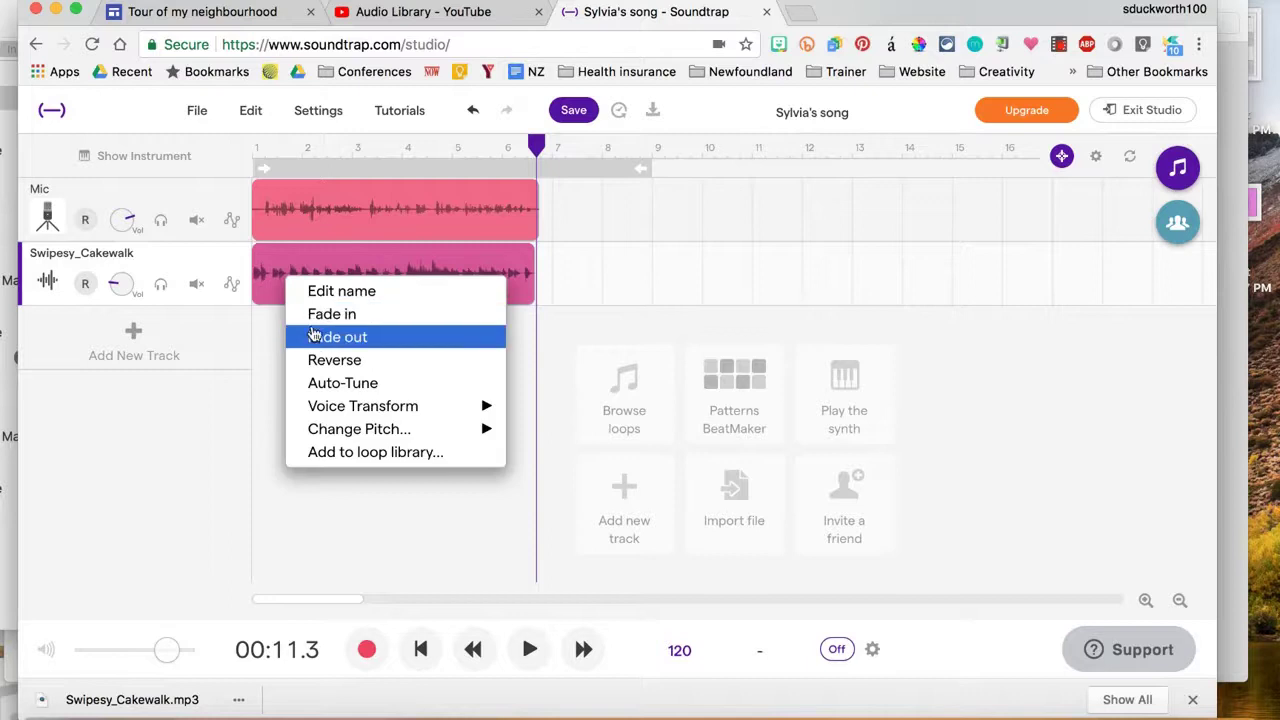
left_click(314, 336)
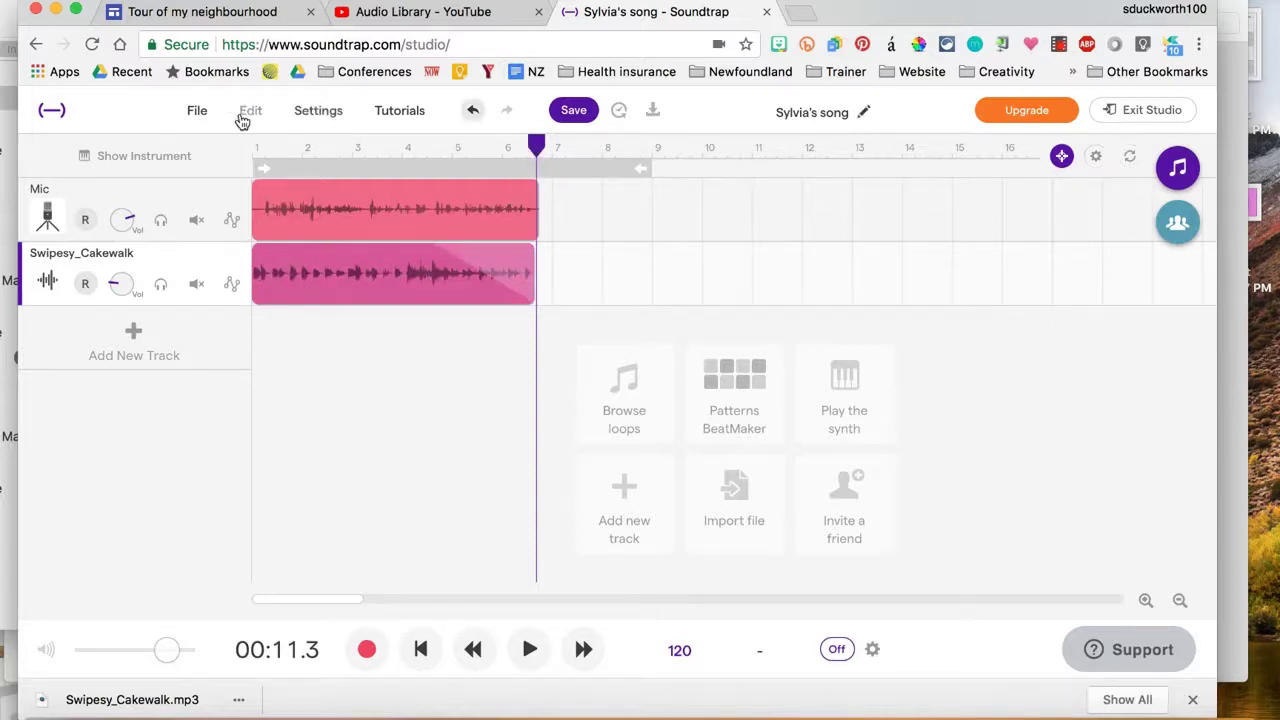
- Try exporting the project to mp3, then save the project when asked to save first
left_click(198, 112)
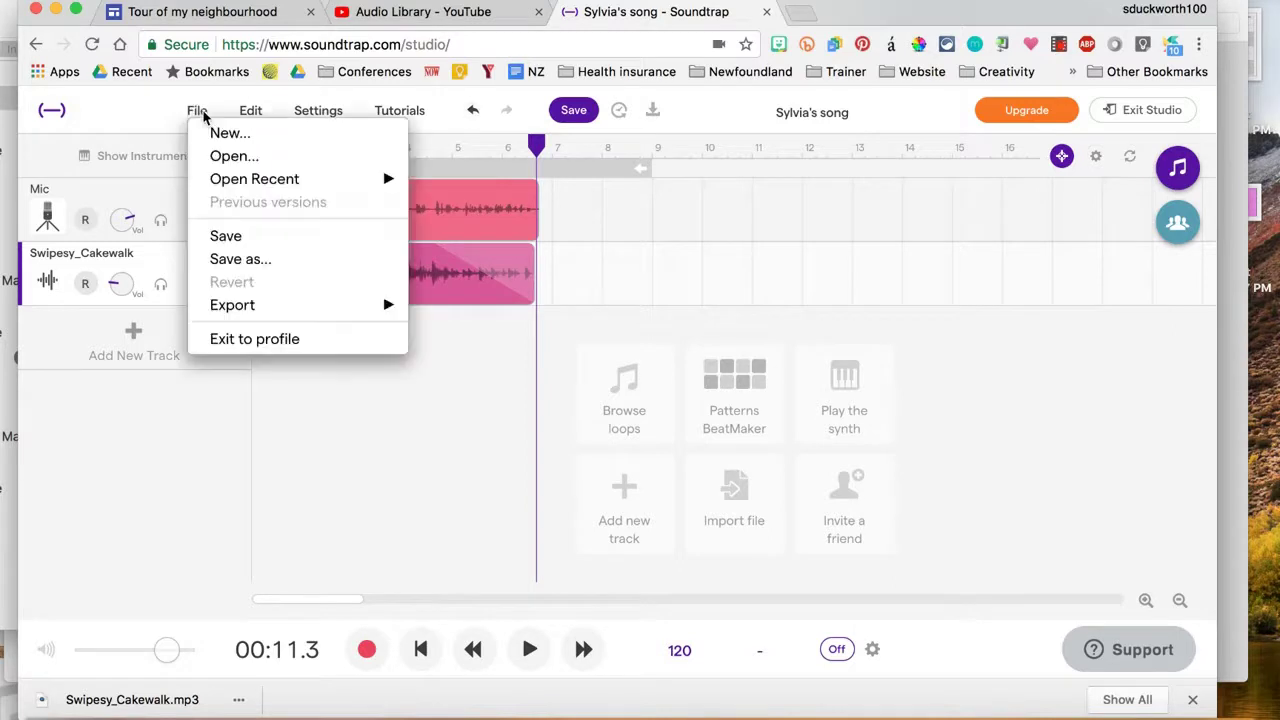
mouse_move(216, 306)
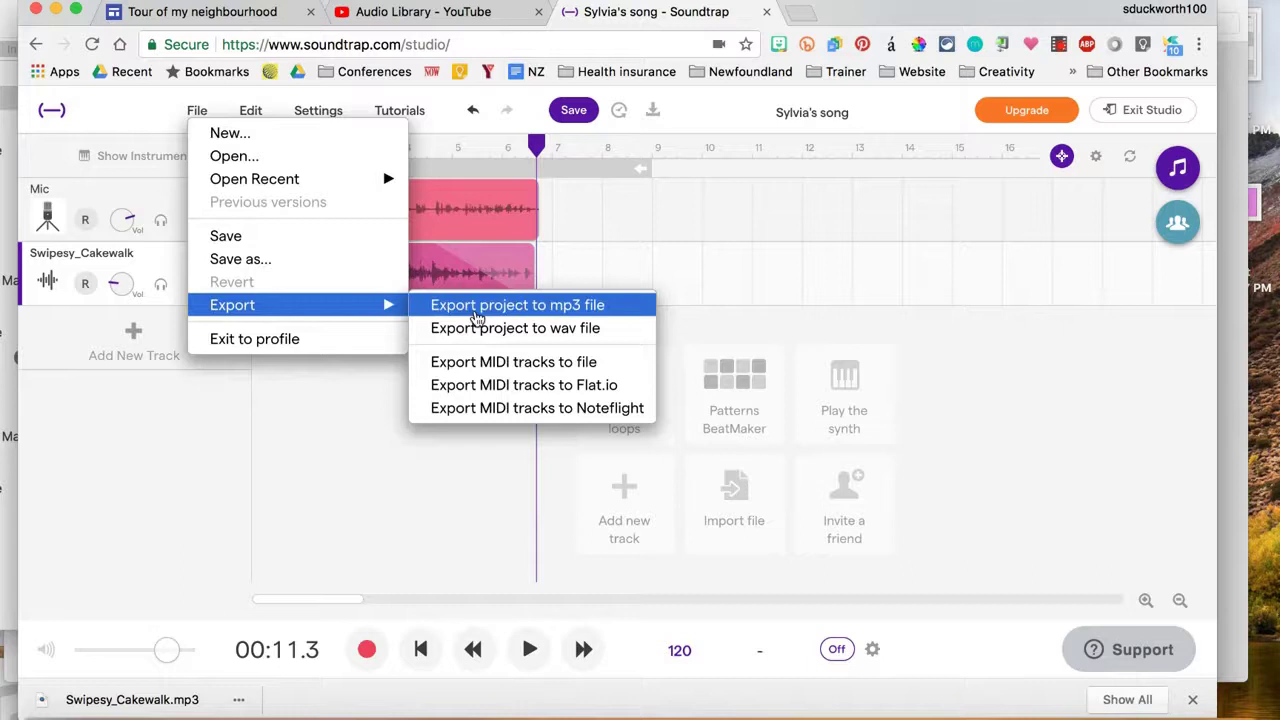
left_click(476, 314)
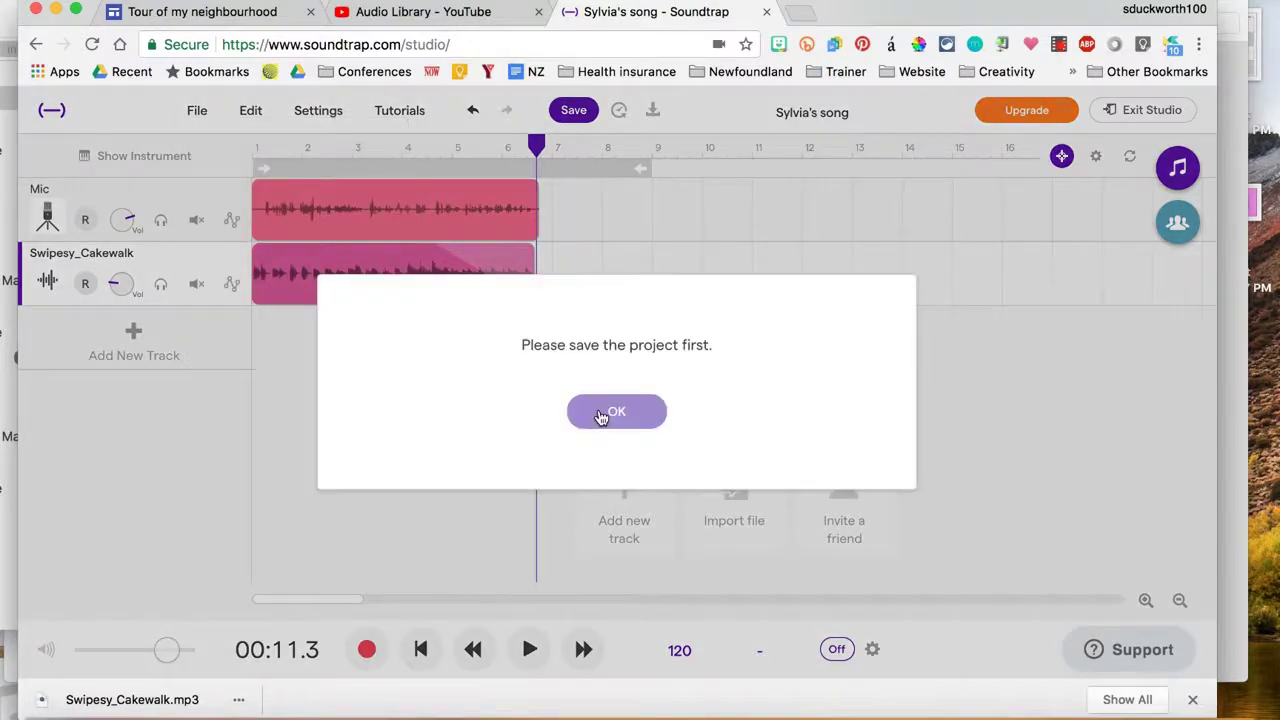
left_click(603, 413)
left_click(575, 113)
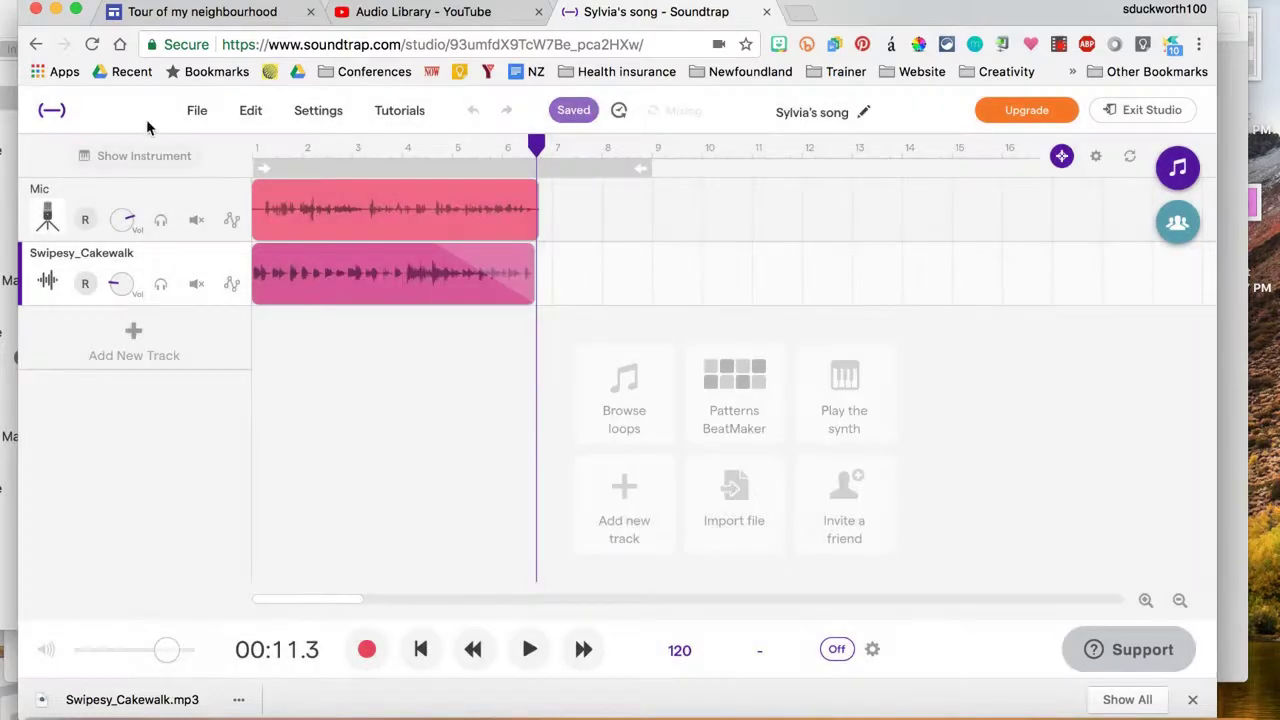
- Export the saved project to an mp3 file, retrying after the still-mixing message
left_click(199, 118)
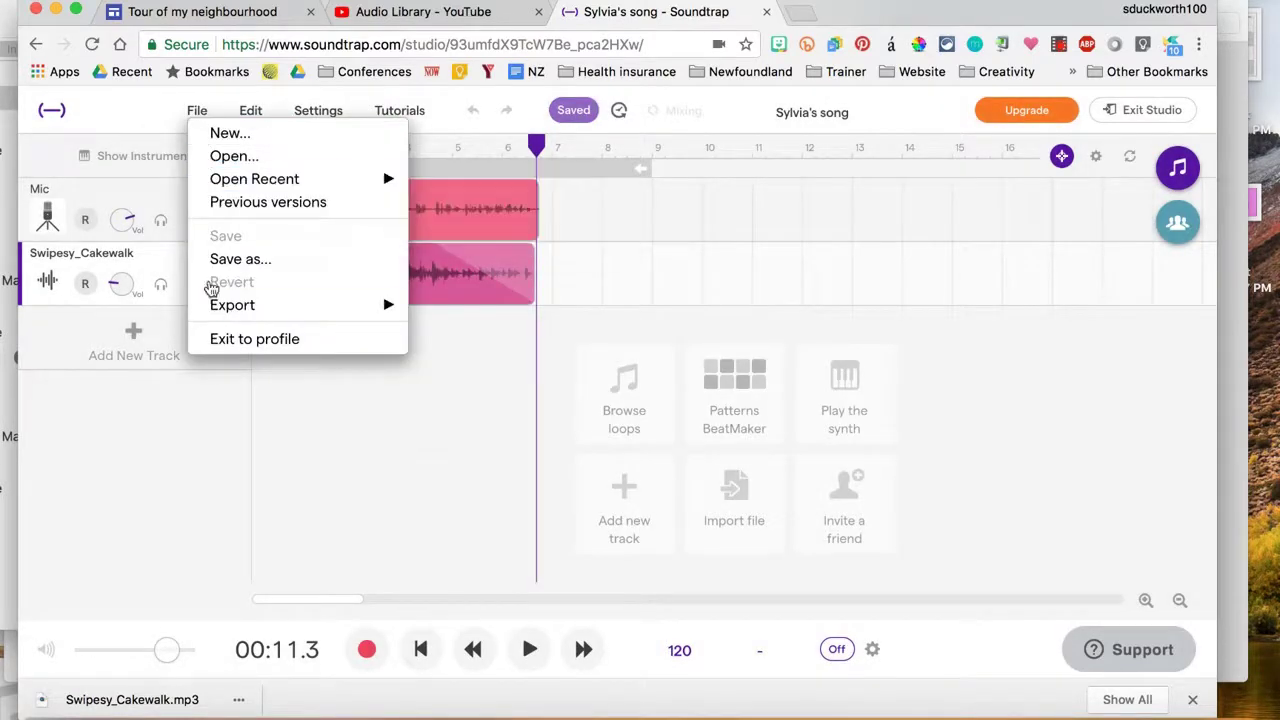
mouse_move(218, 310)
left_click(461, 306)
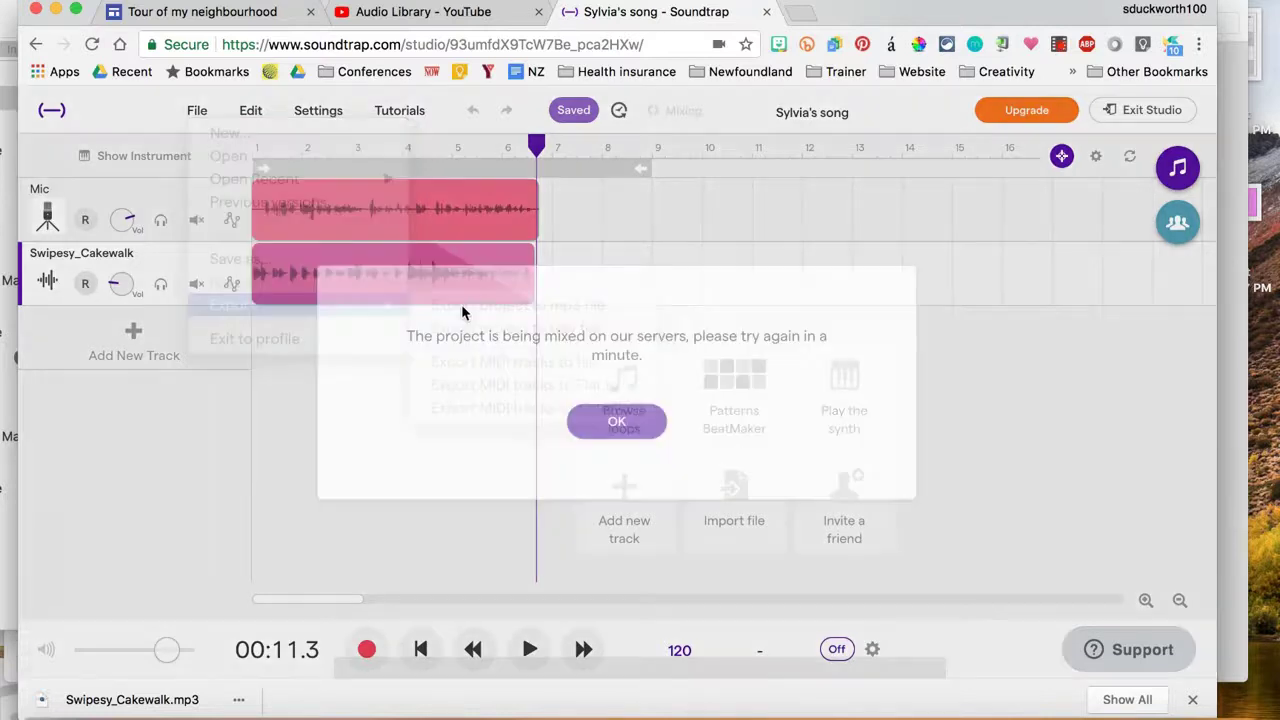
left_click(617, 424)
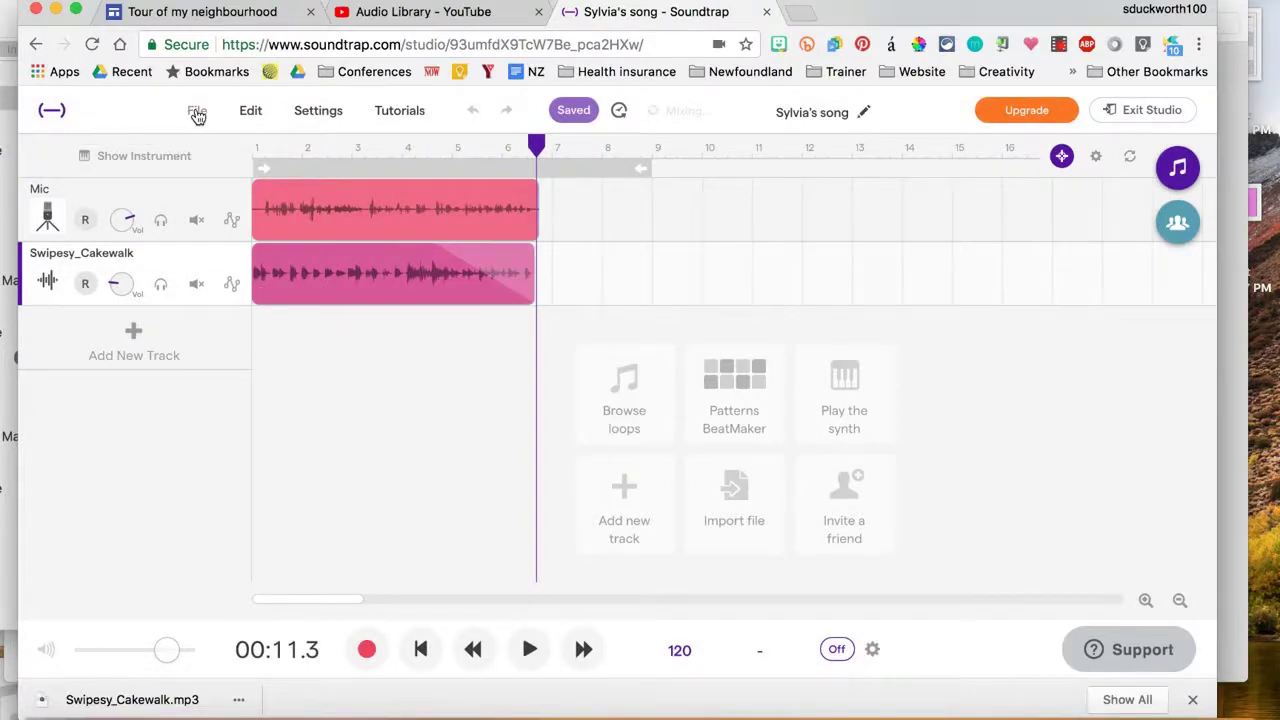
left_click(197, 112)
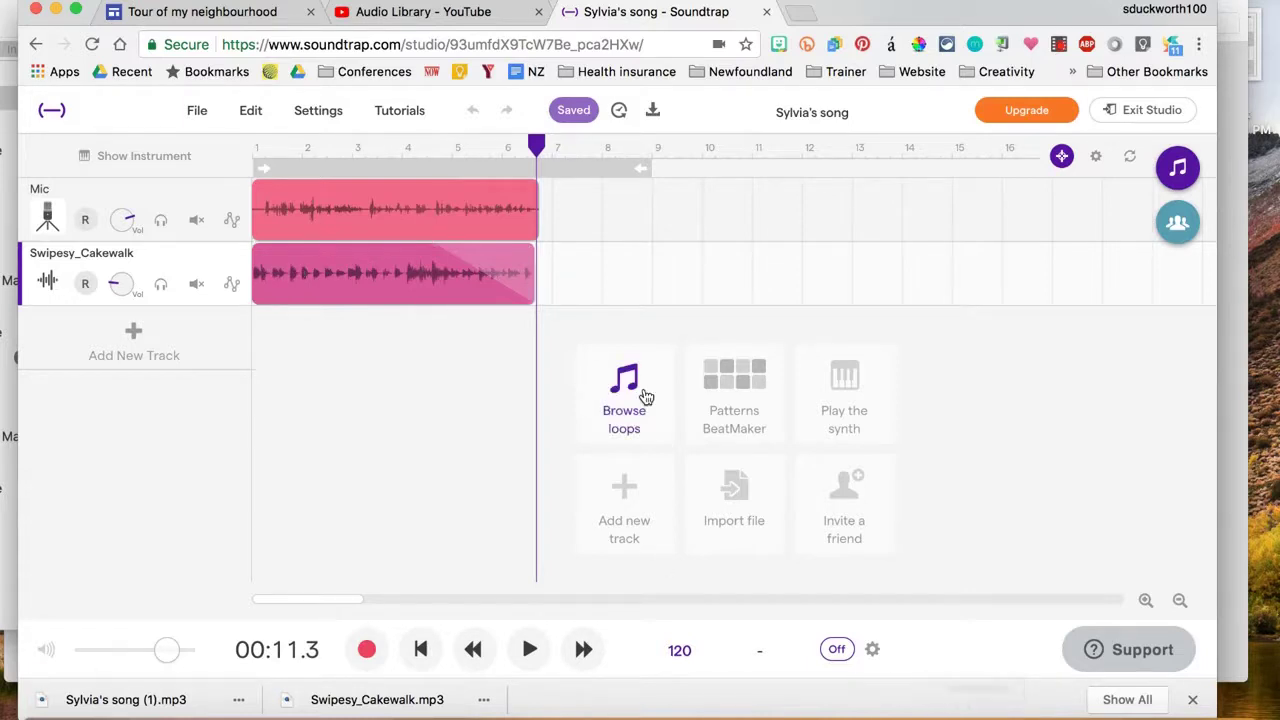
- Upload the exported mp3 to My Drive as an updated version of the existing song file
left_click(800, 14)
type("dire")
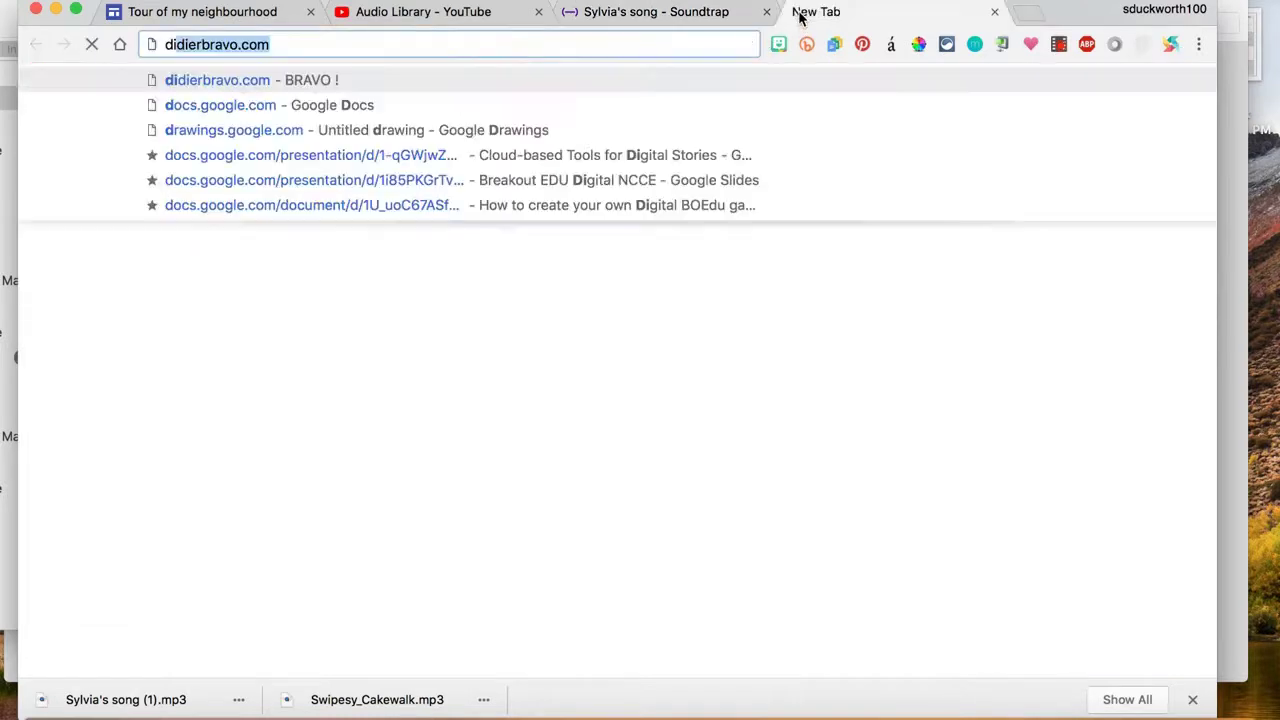
key("BackSpace")
key("BackSpace")
key("BackSpace")
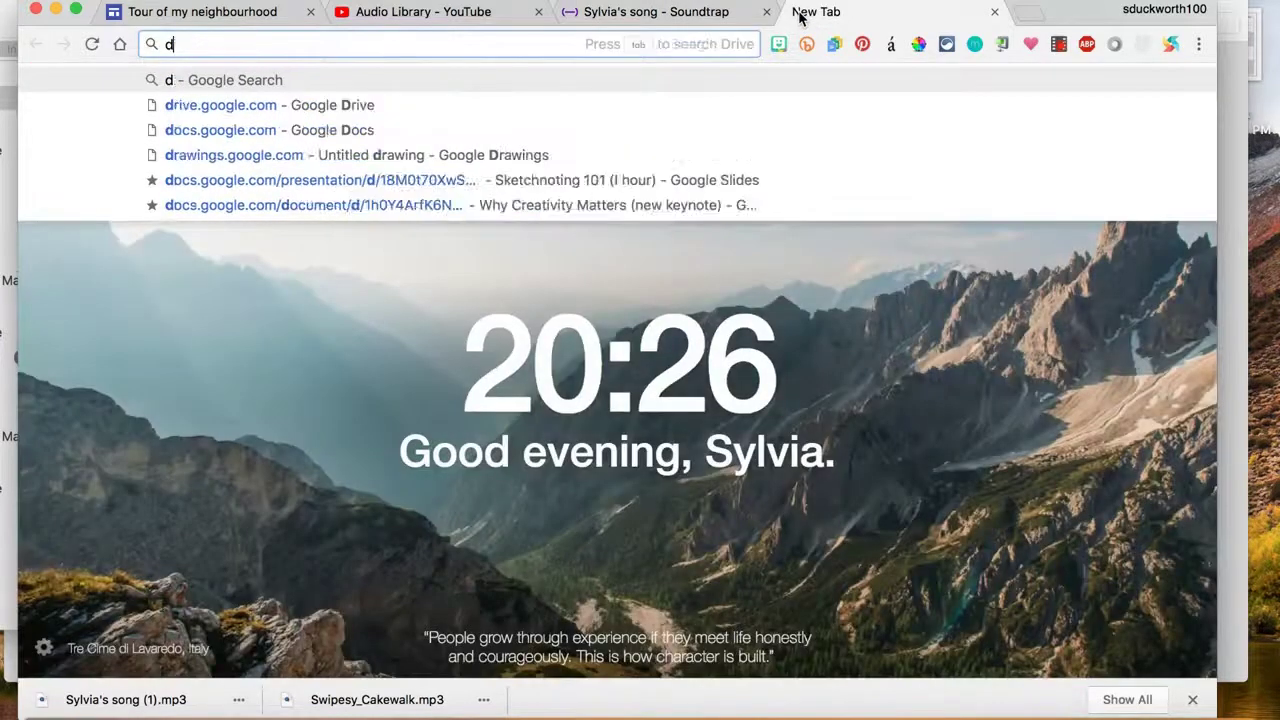
key("Return")
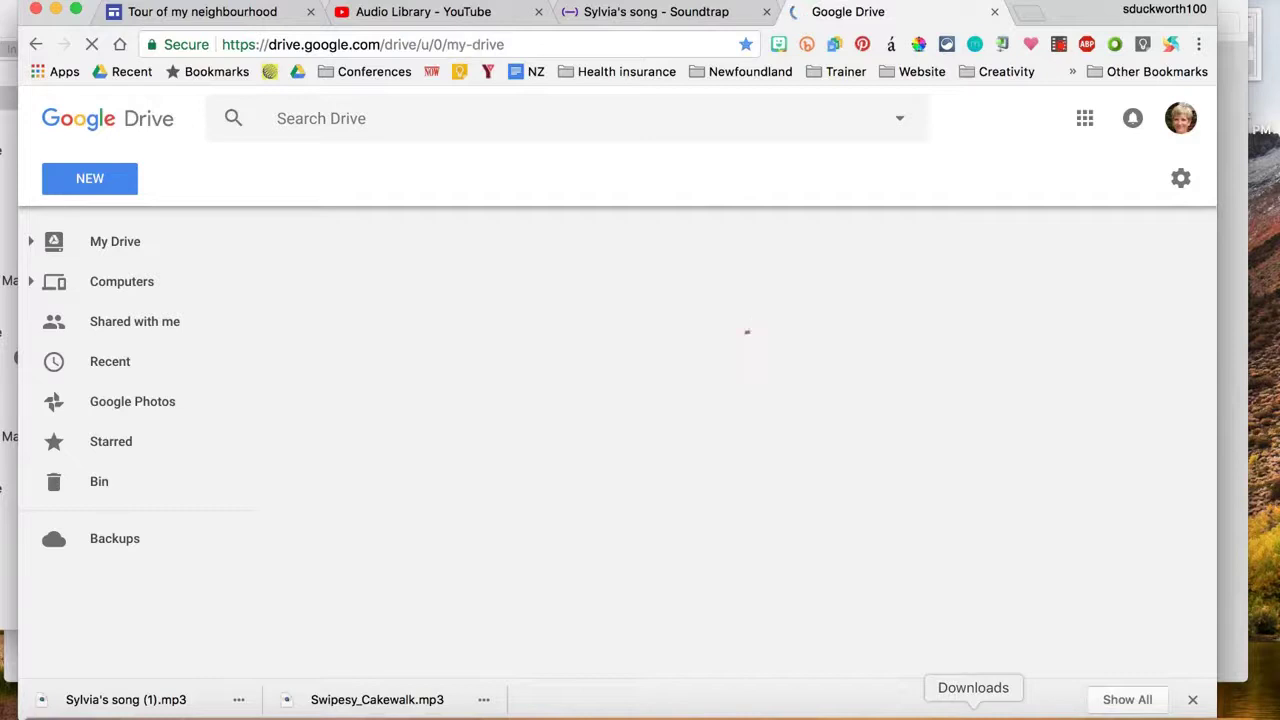
left_click(975, 700)
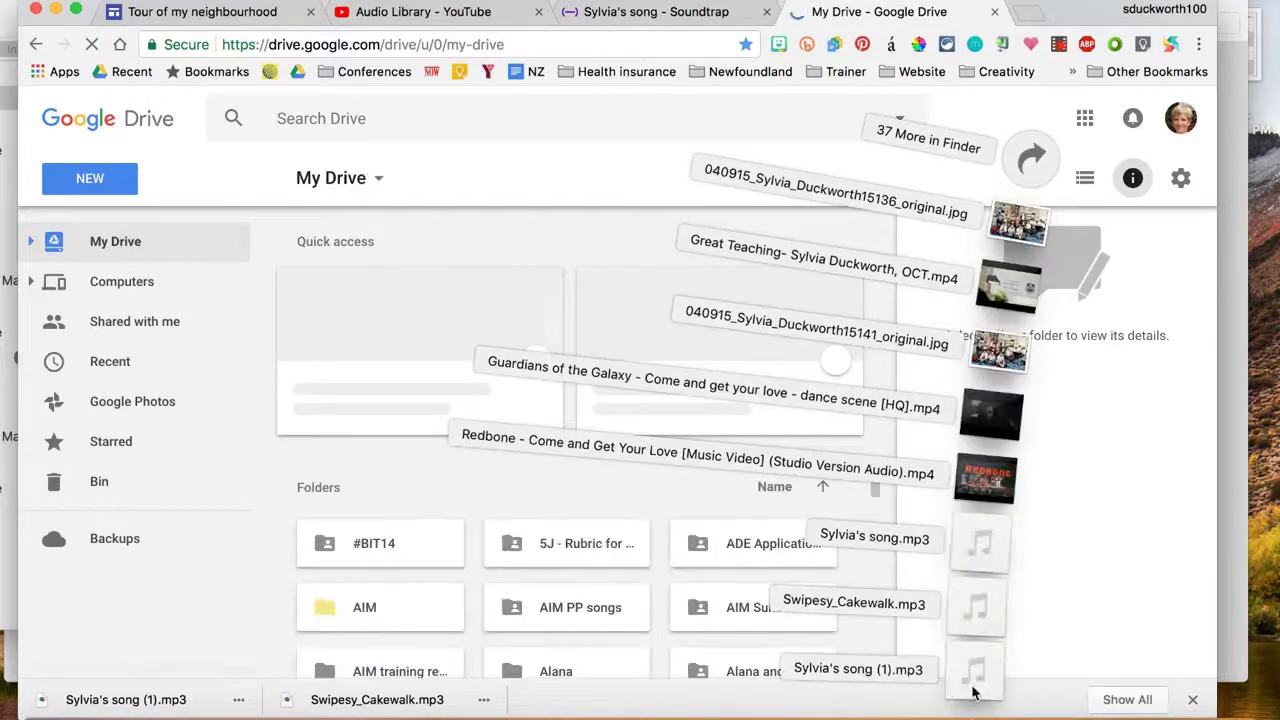
left_click_drag(975, 683, 105, 244)
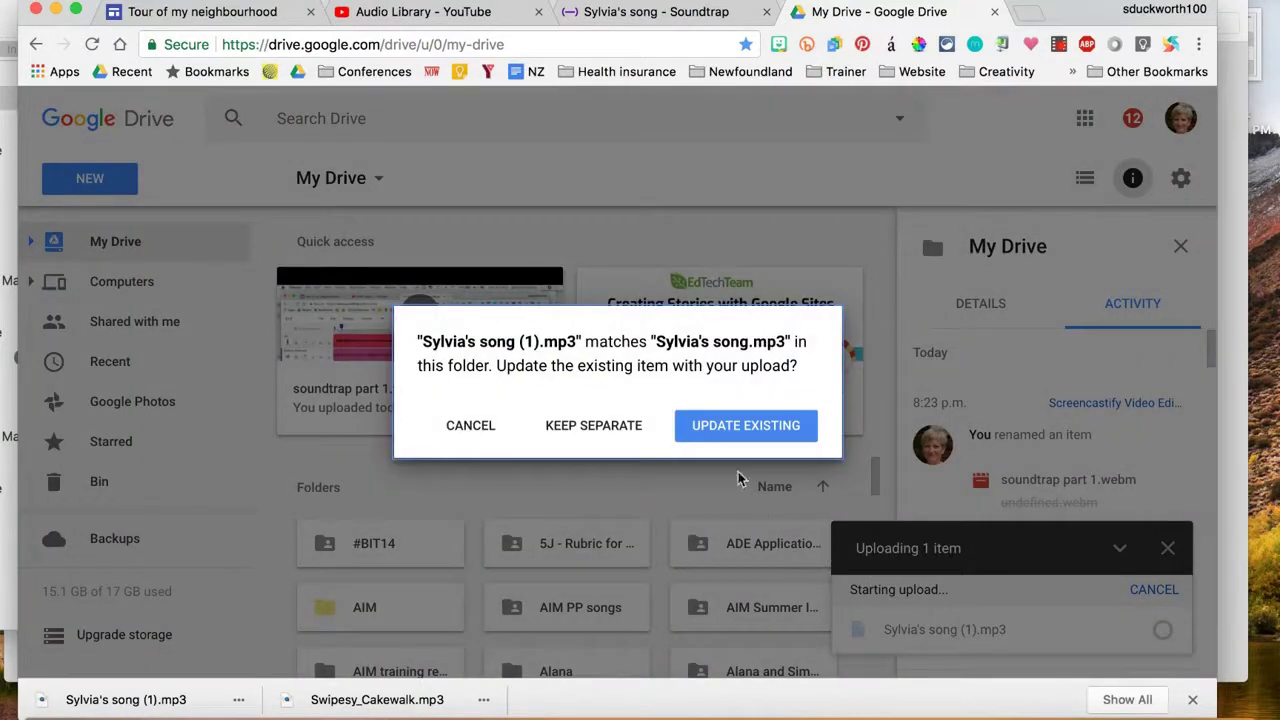
left_click(721, 432)
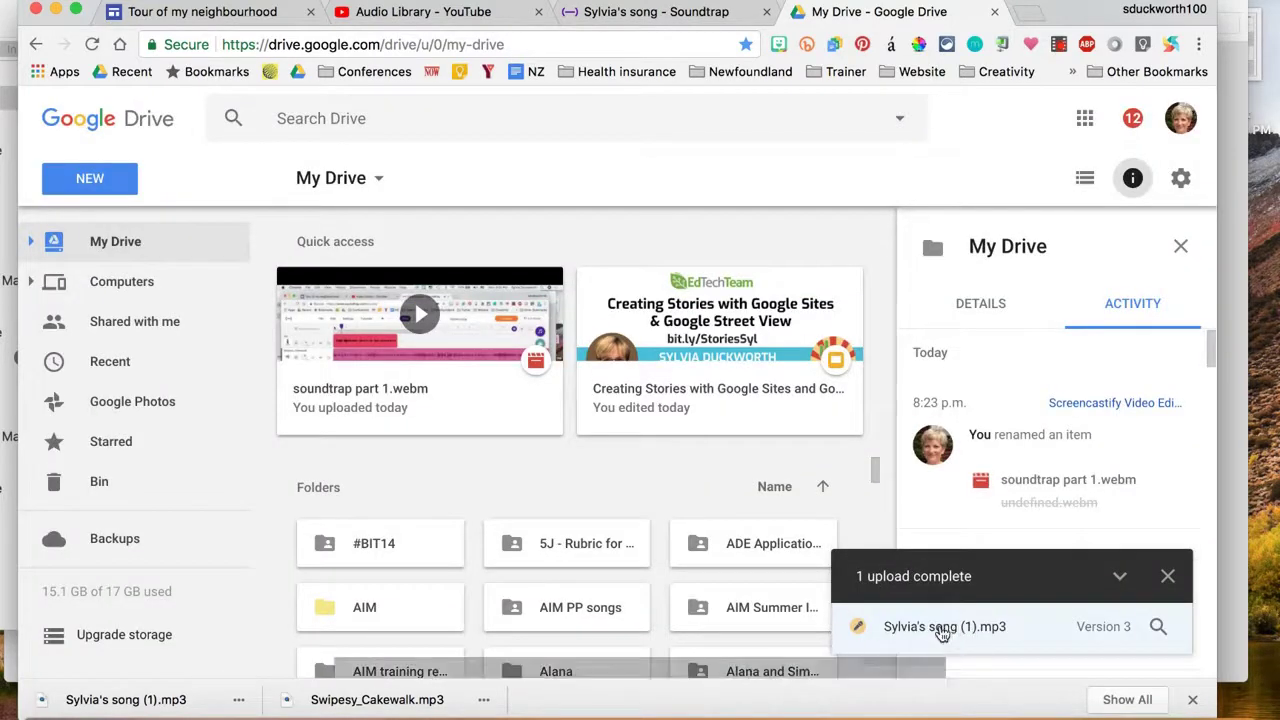
- Share the uploaded song so anyone with the link can view it, and copy the link
left_click(942, 630)
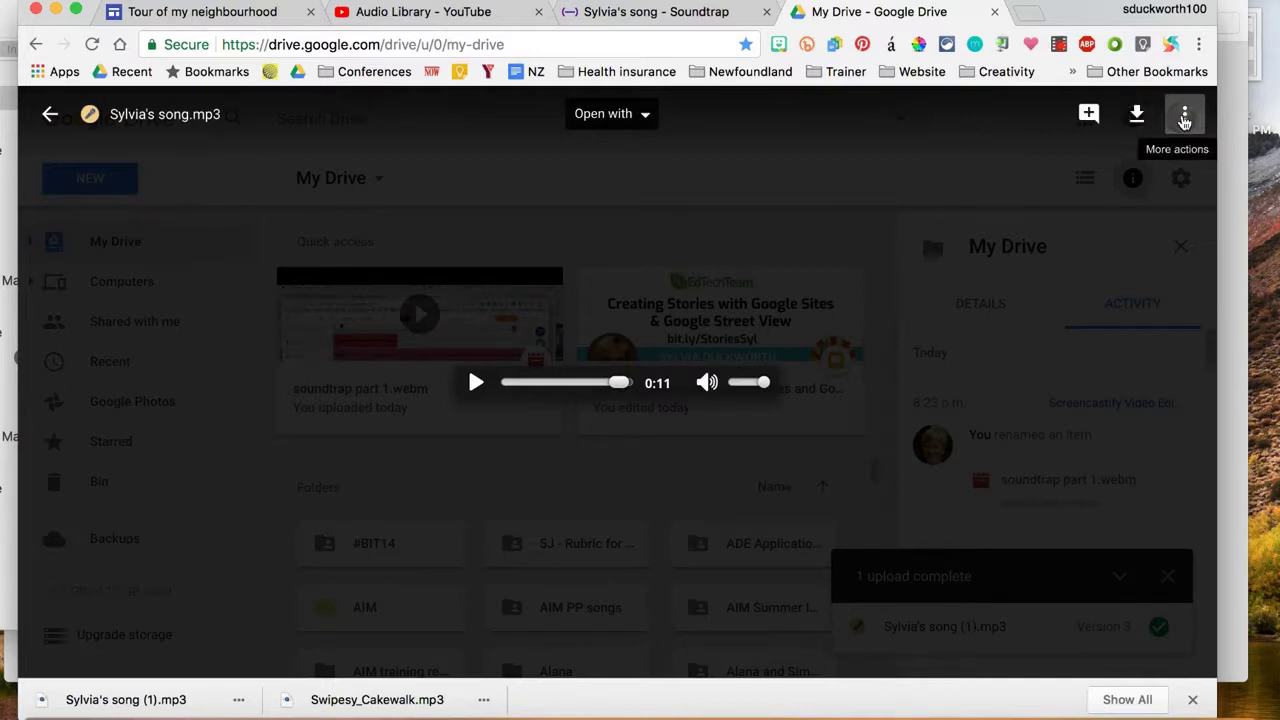
left_click(1184, 116)
left_click(971, 162)
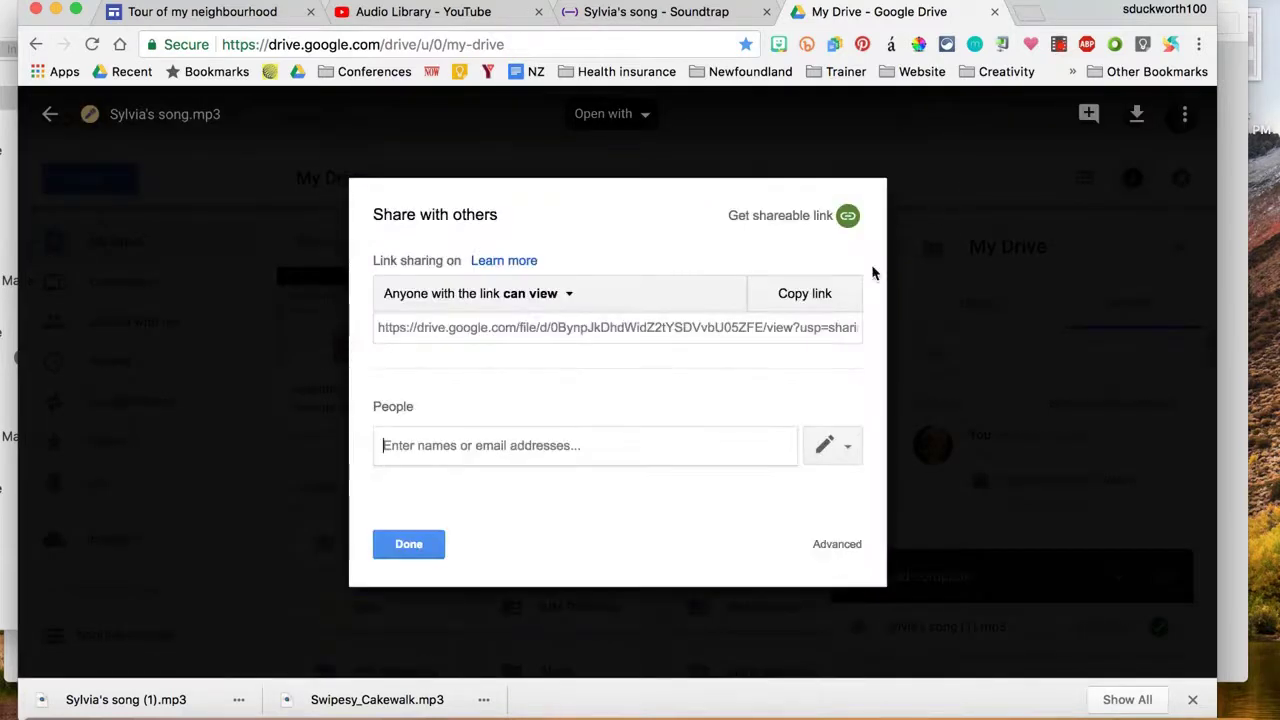
left_click(810, 298)
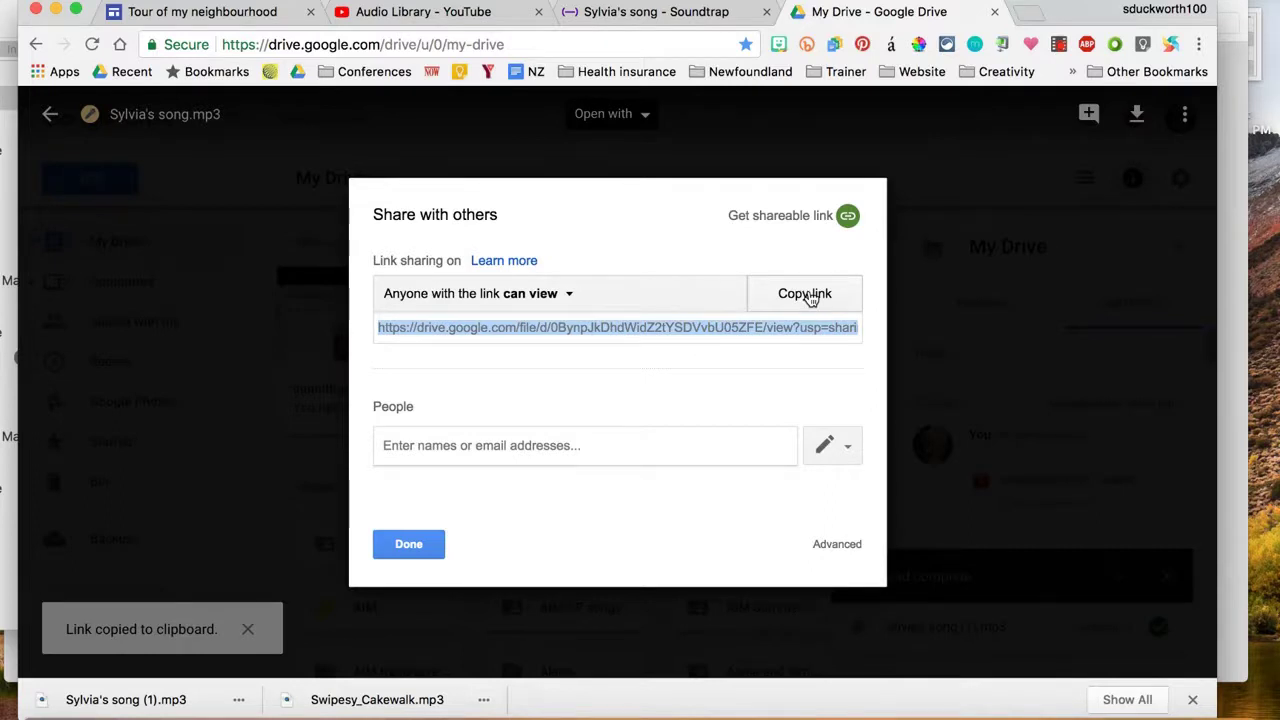
- Embed the song's Google Drive link by URL as an audio player beneath the Eaton's Centre caption
left_click(195, 13)
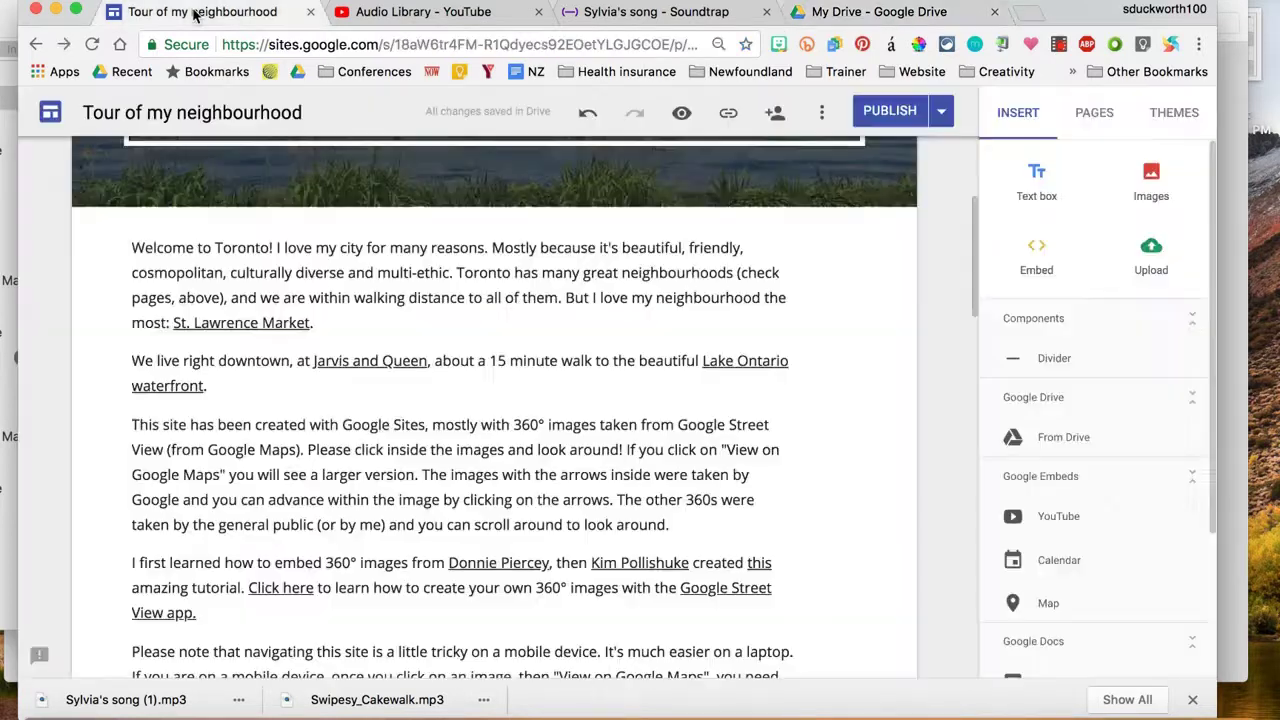
scroll(190, 250, "up", 3)
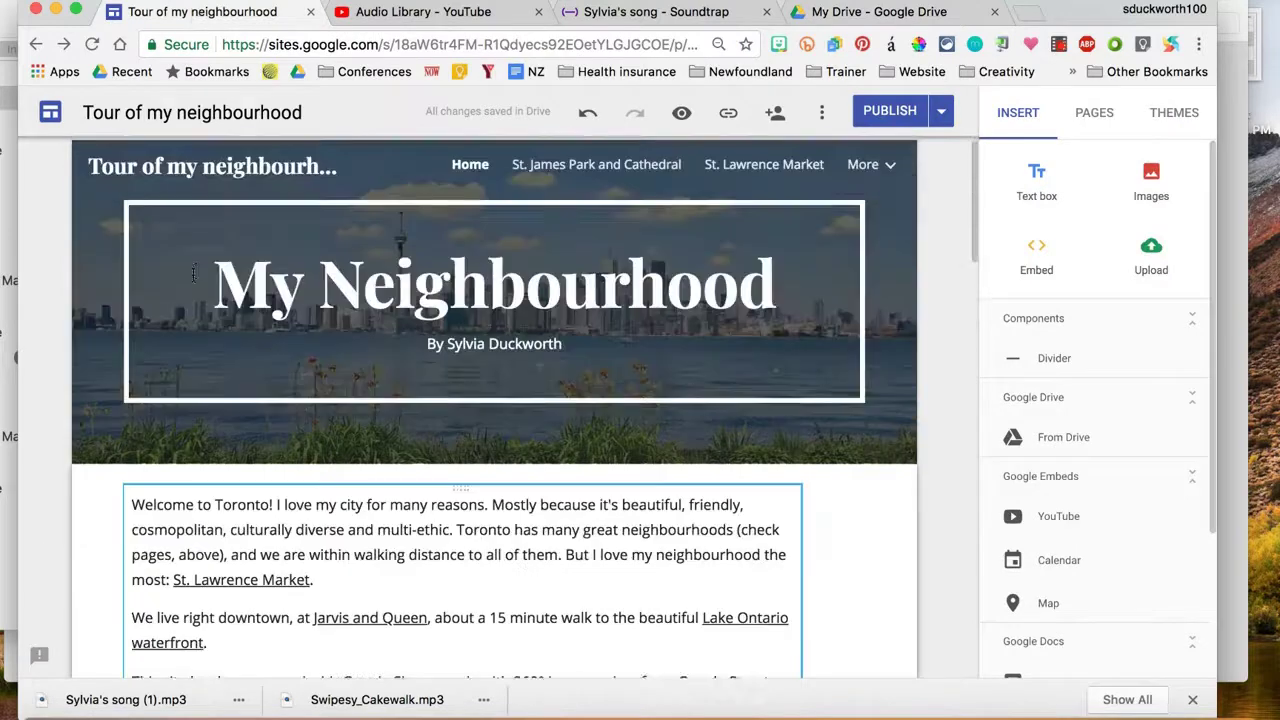
scroll(193, 276, "down", 10)
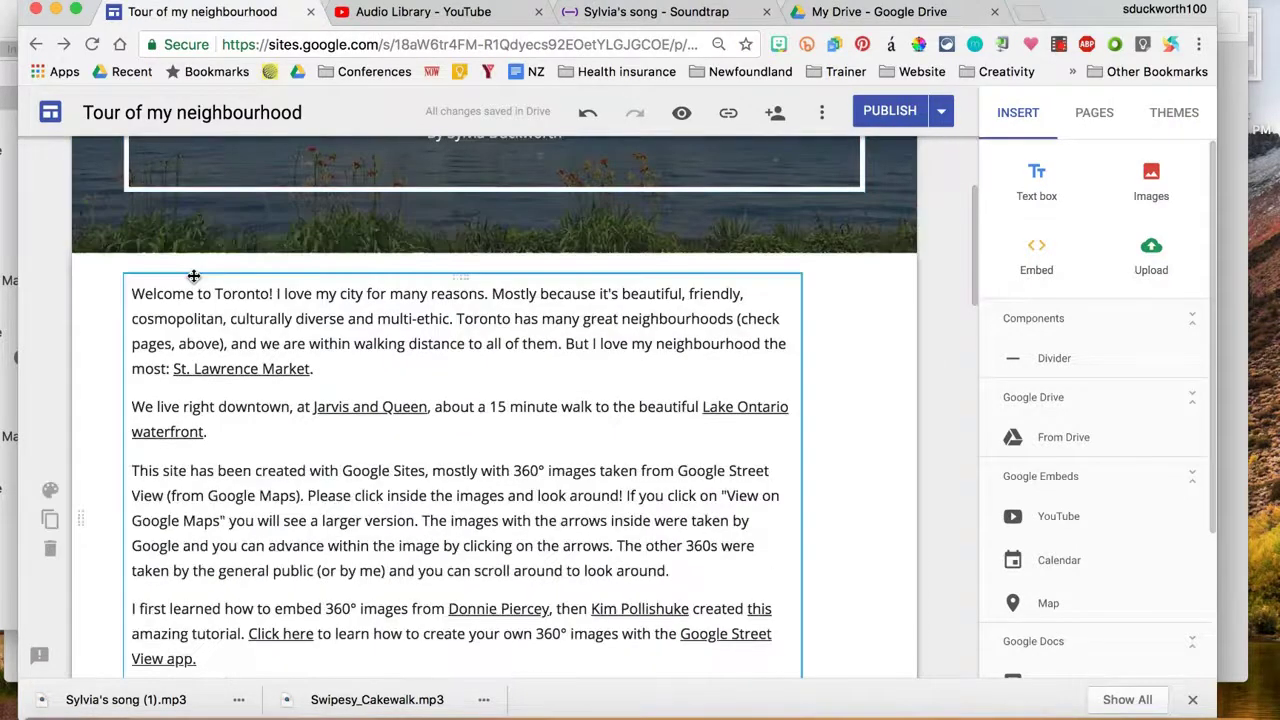
scroll(193, 276, "down", 10)
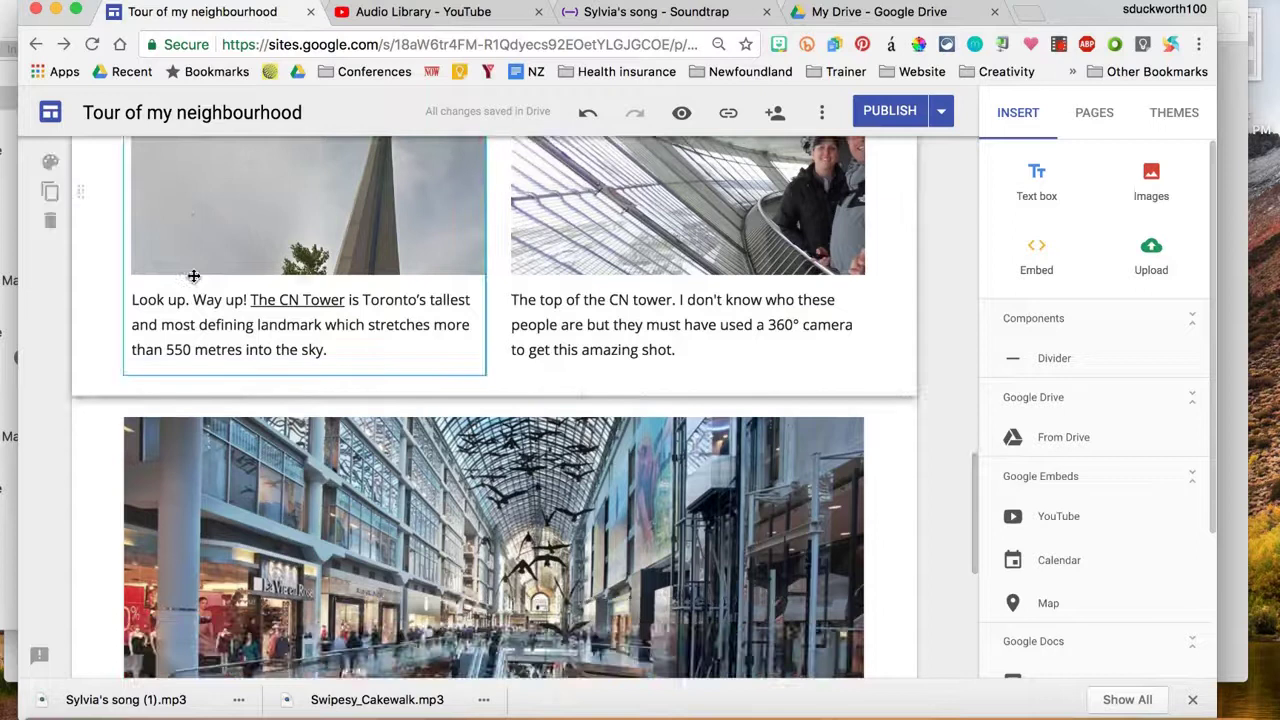
scroll(194, 277, "up", 5)
scroll(185, 350, "down", 7)
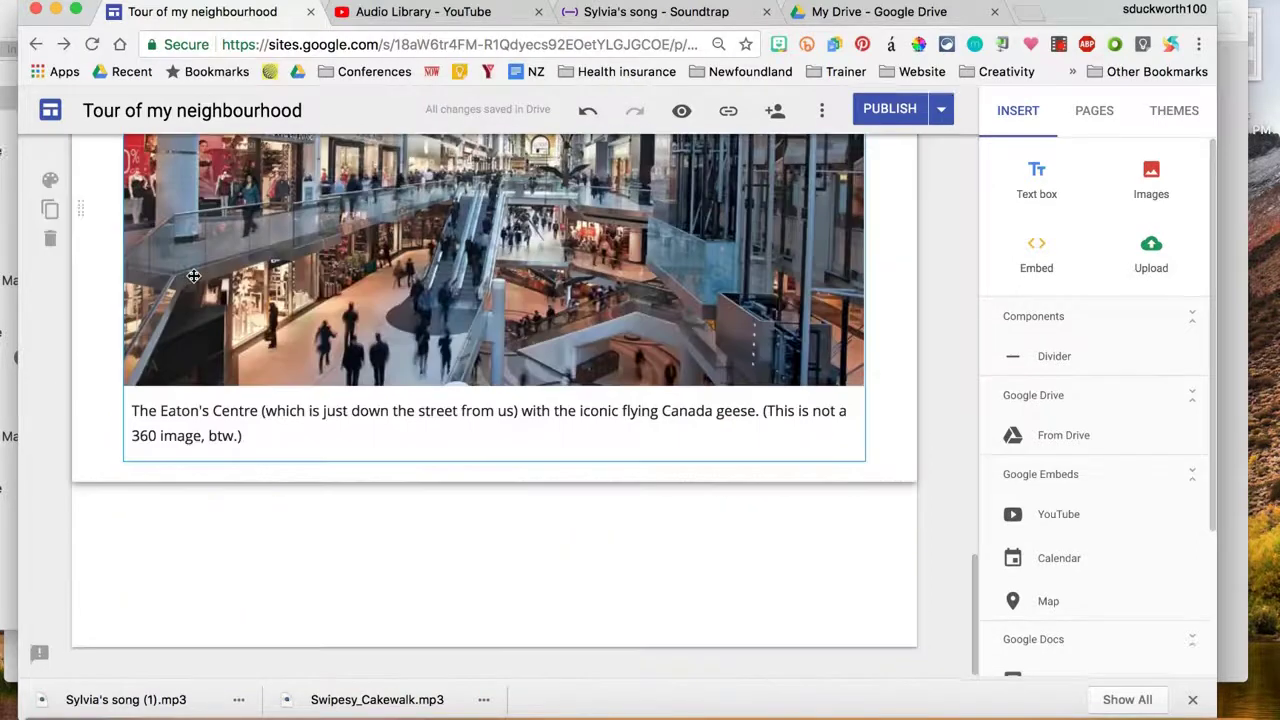
double_click(167, 510)
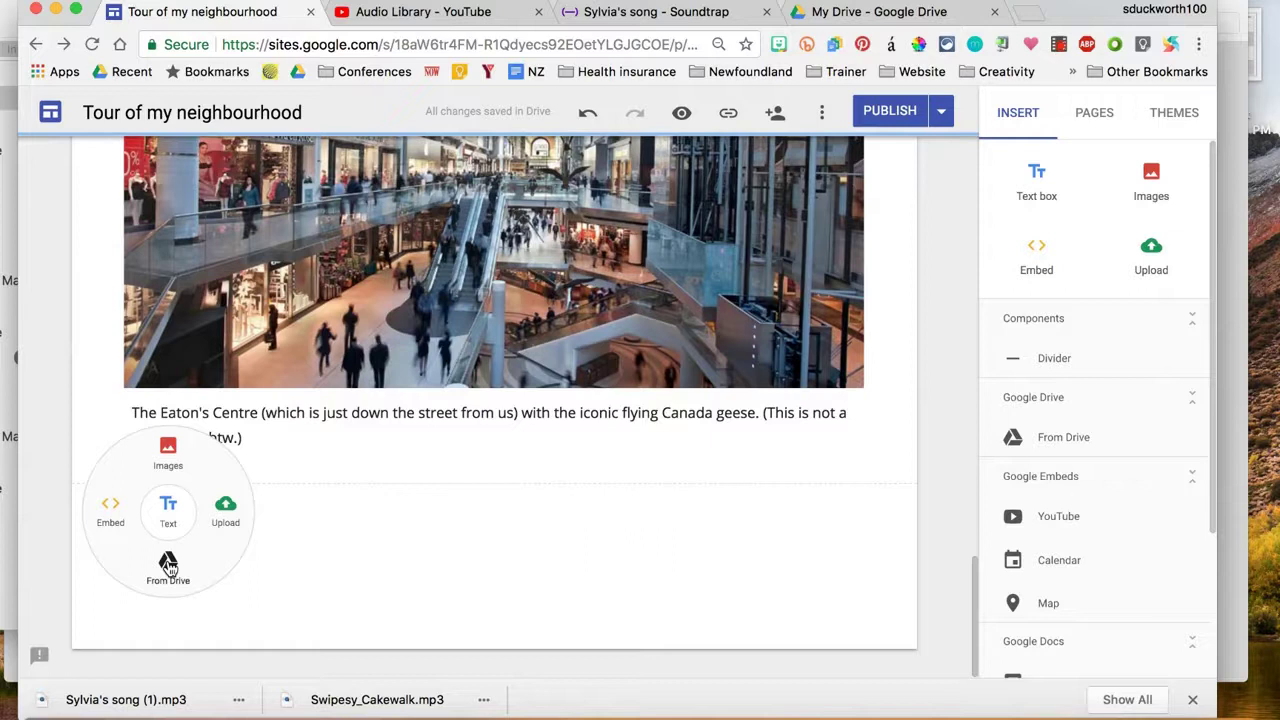
left_click(109, 509)
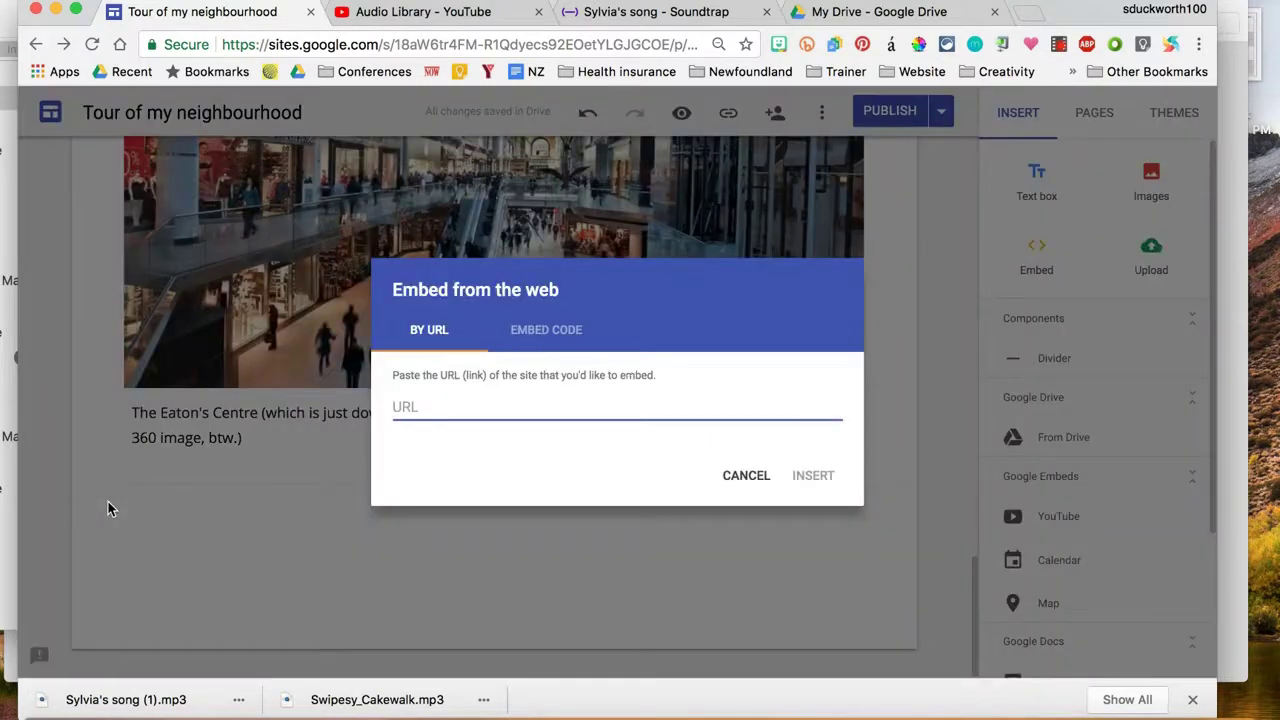
key("super+v")
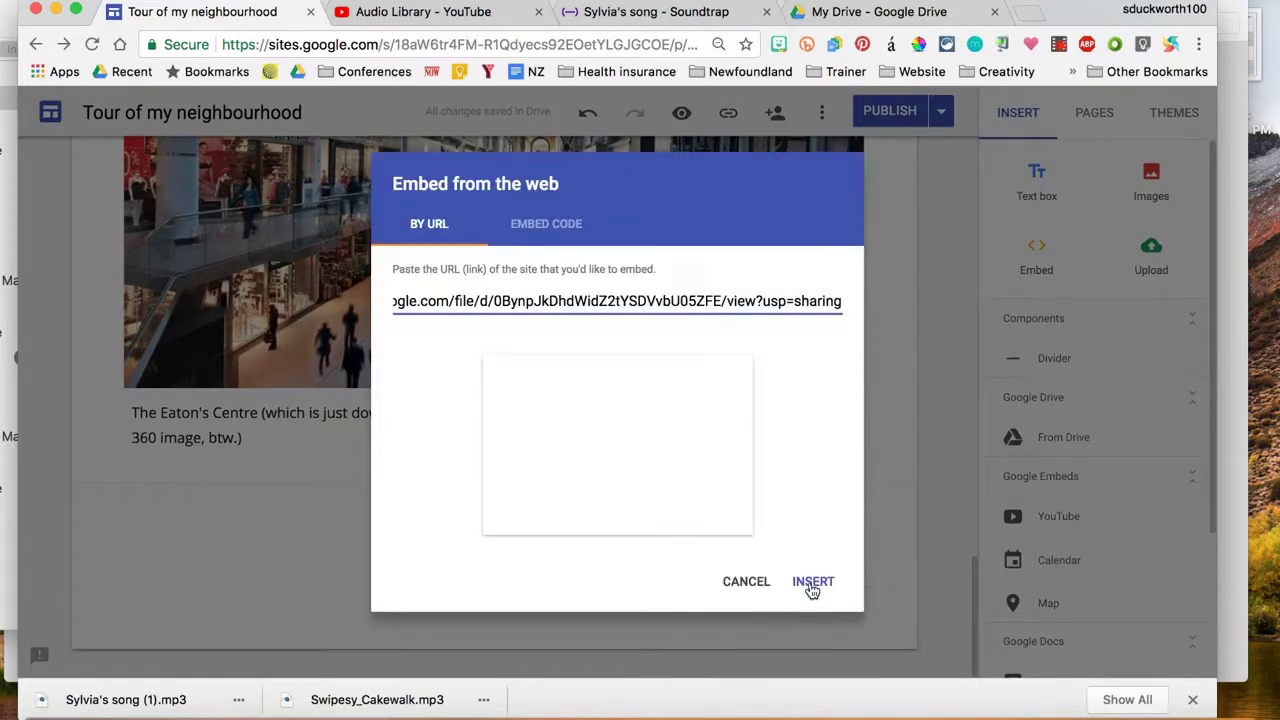
left_click(812, 588)
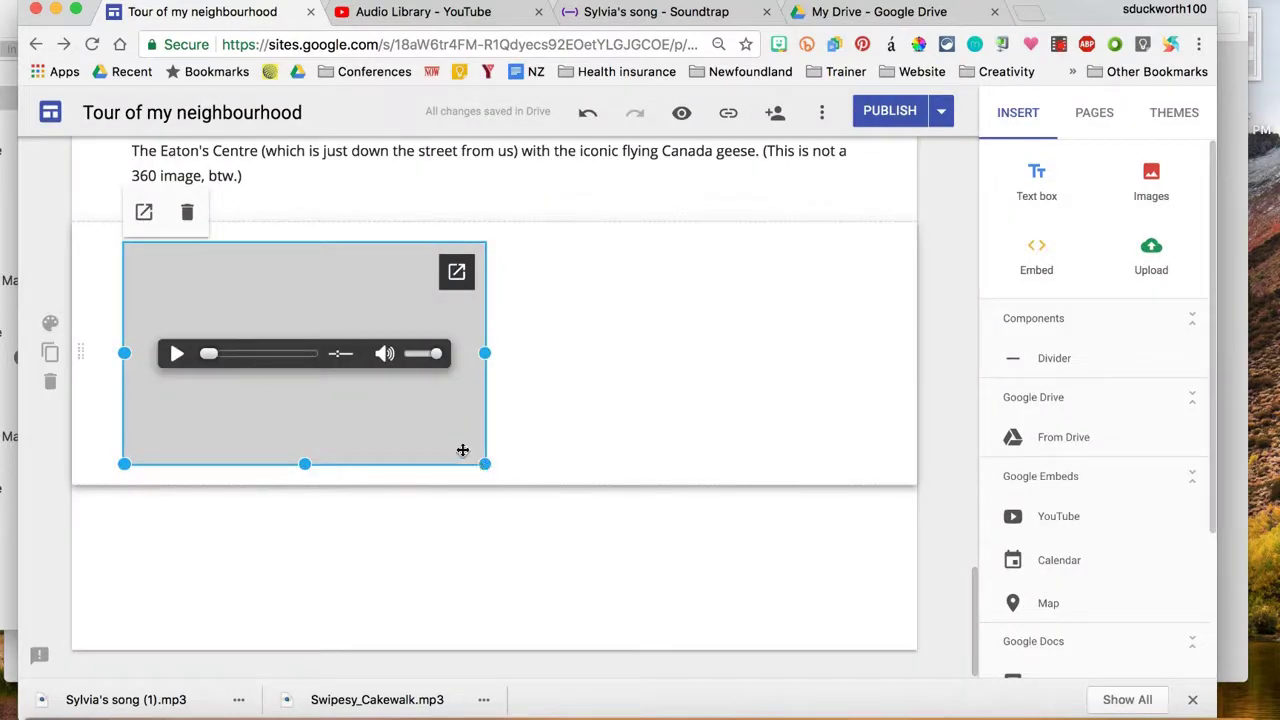
- Resize the embedded player into a slim bar and place its section directly below the My Neighbourhood banner
left_click_drag(463, 452, 282, 332)
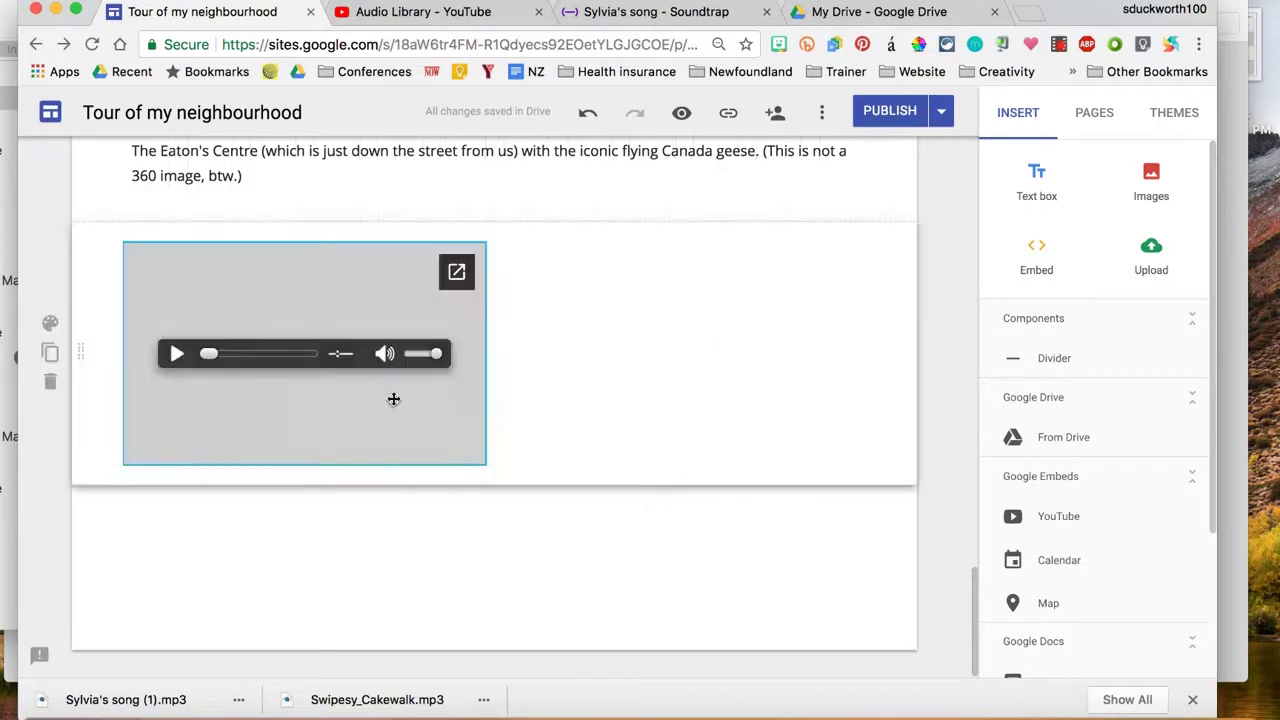
left_click_drag(273, 460, 300, 398)
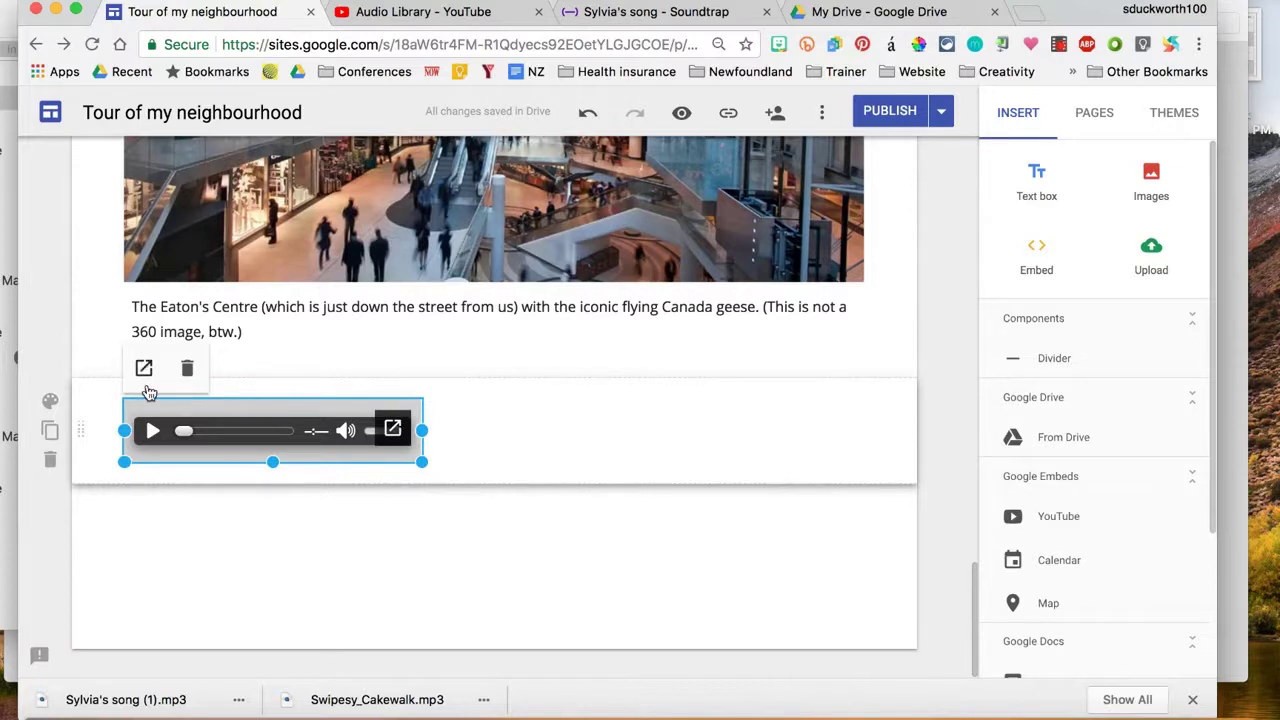
left_click_drag(82, 430, 83, 471)
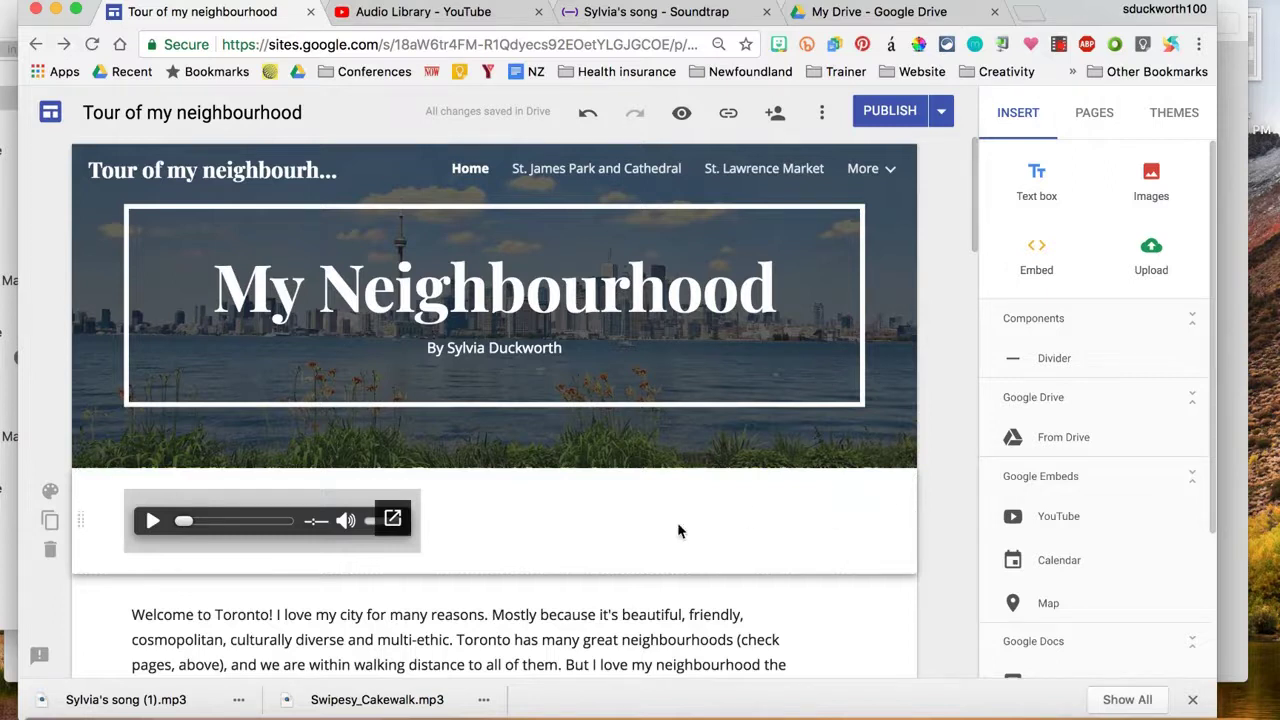
- Insert a text box next to the player reading '<-----Click here to listen to audio'
double_click(543, 521)
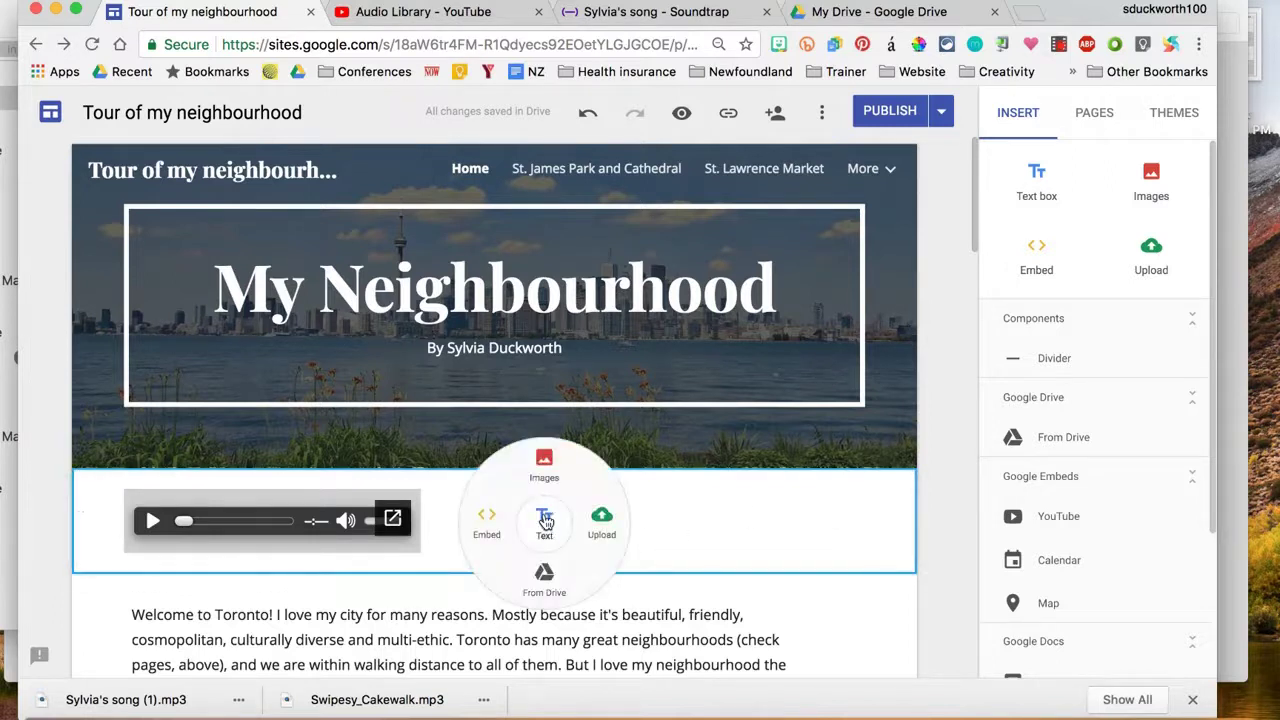
left_click(545, 521)
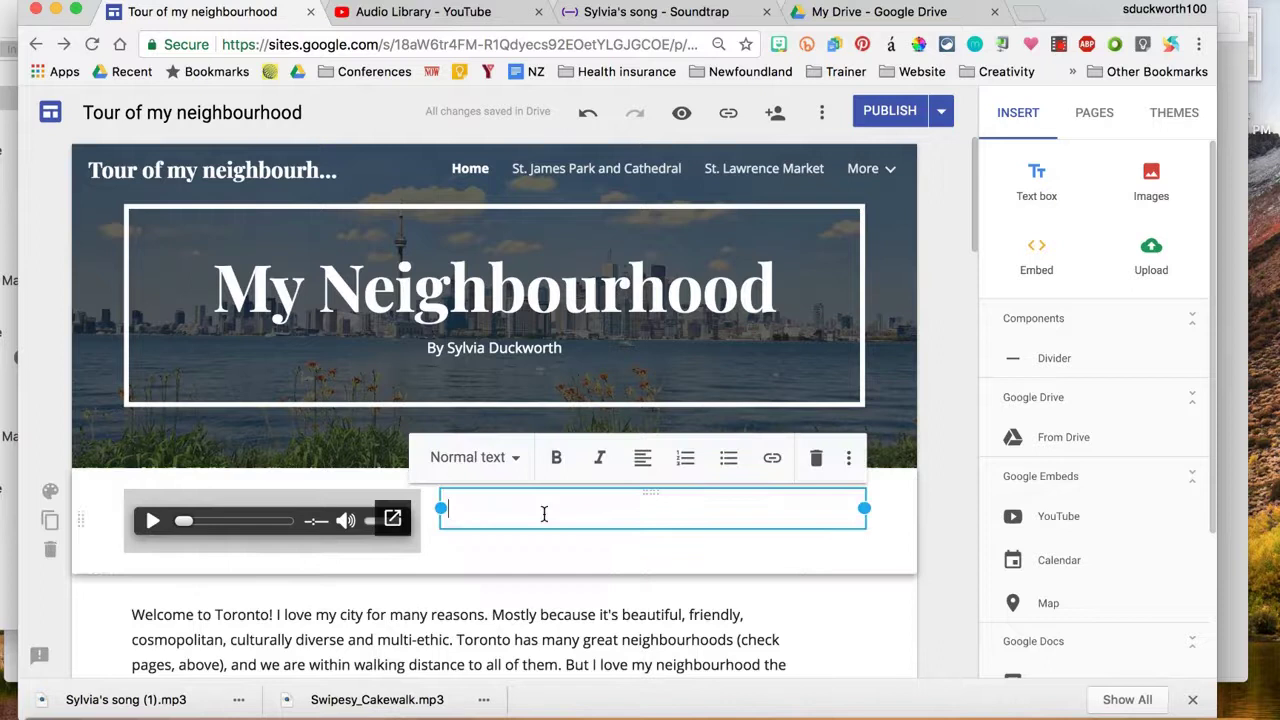
type("Click here to listen to audio")
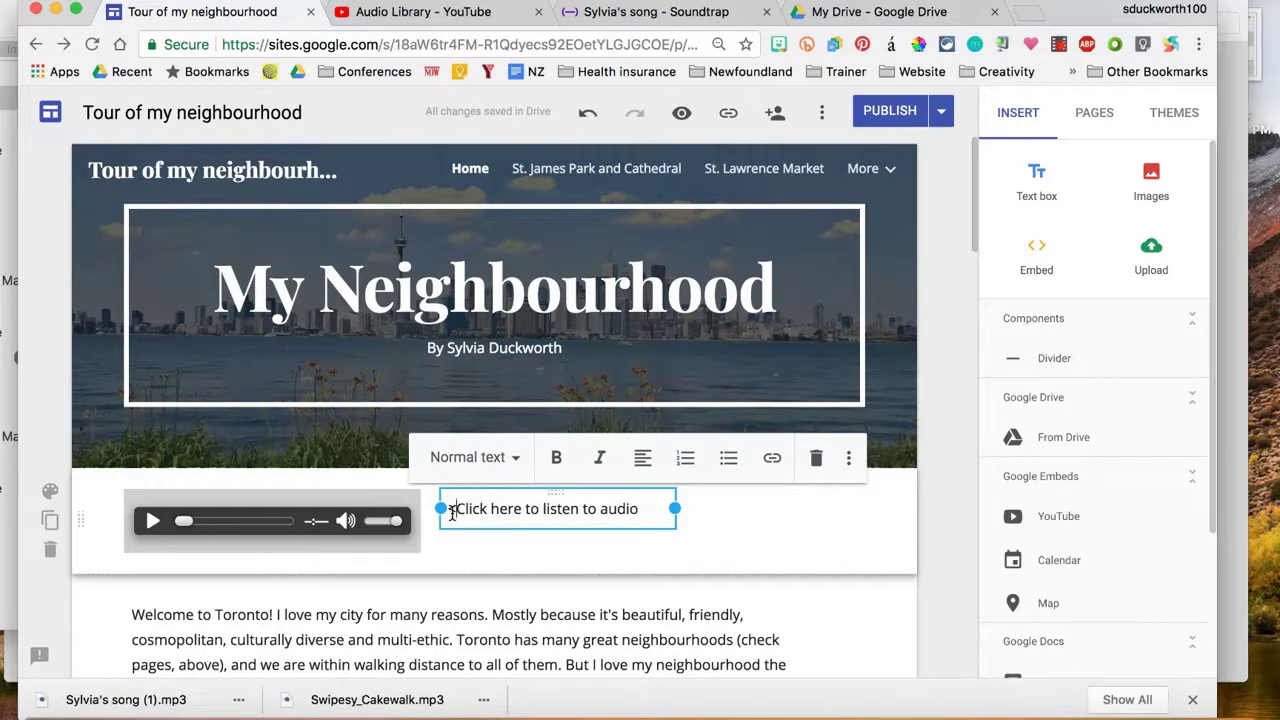
type("<-----")
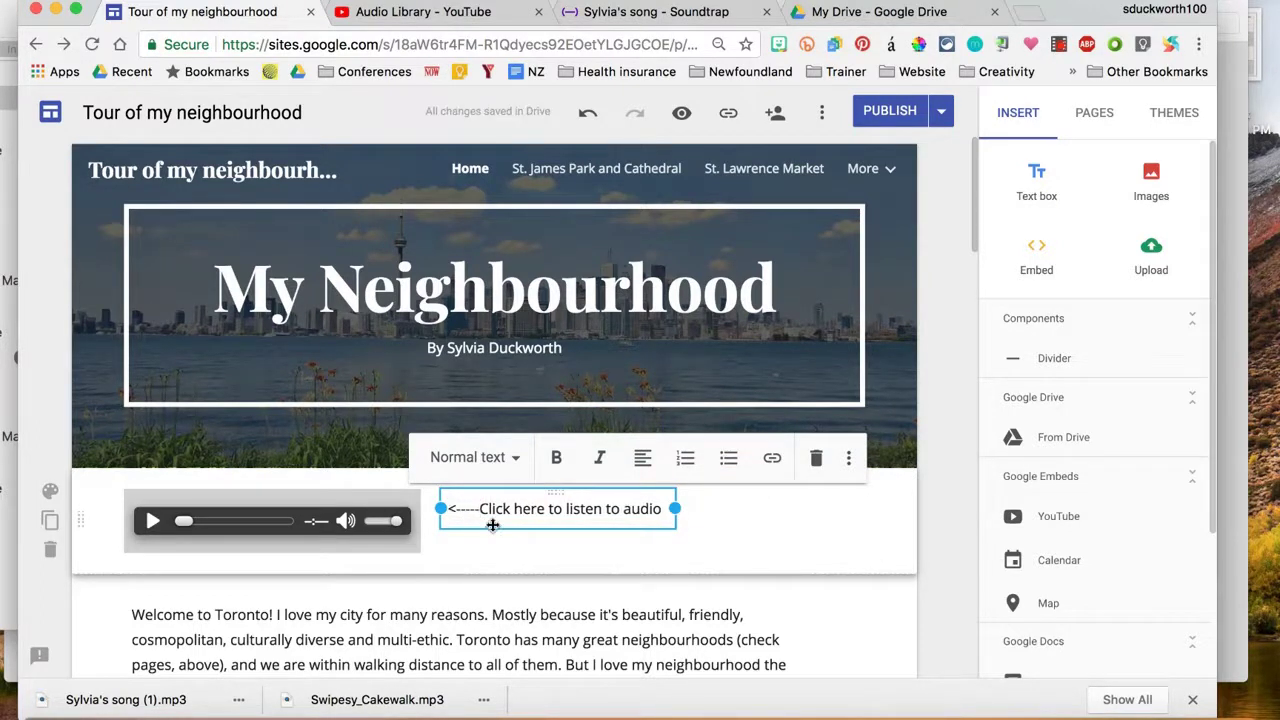
left_click(775, 540)
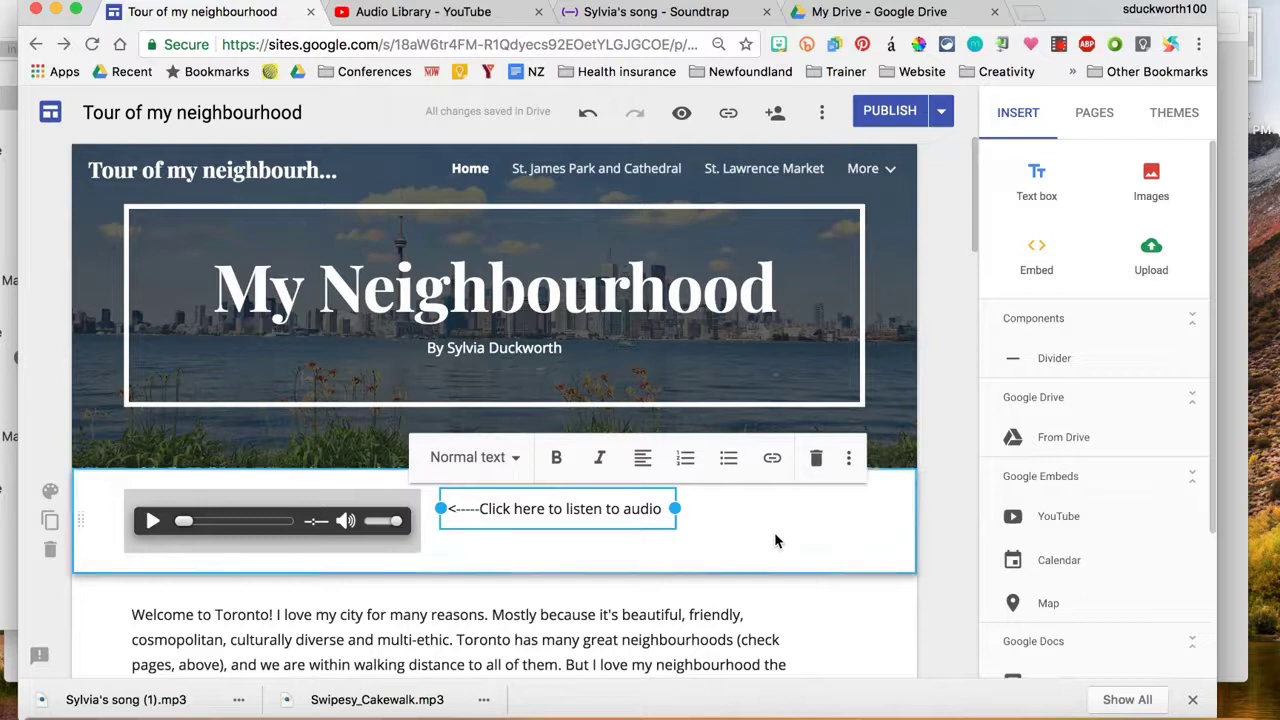
mouse_move(875, 160)
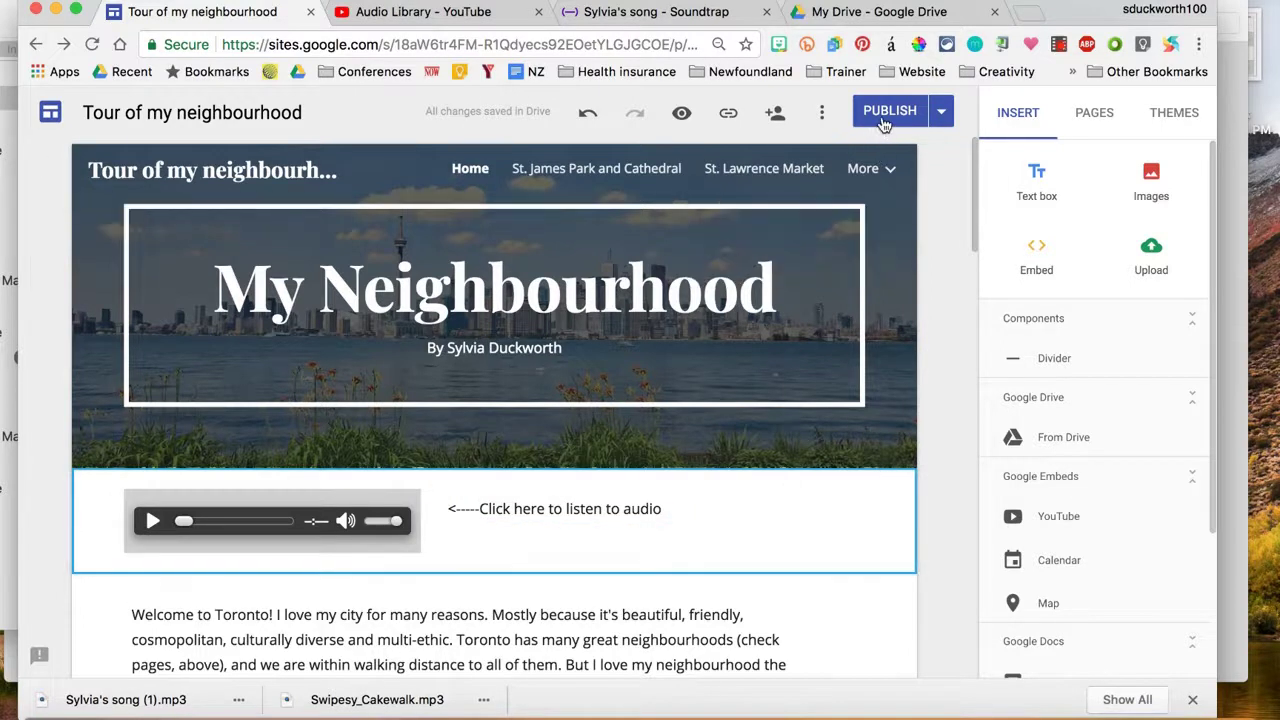
- Preview the neighbourhood tour page and start the embedded song to test playback
left_click(681, 116)
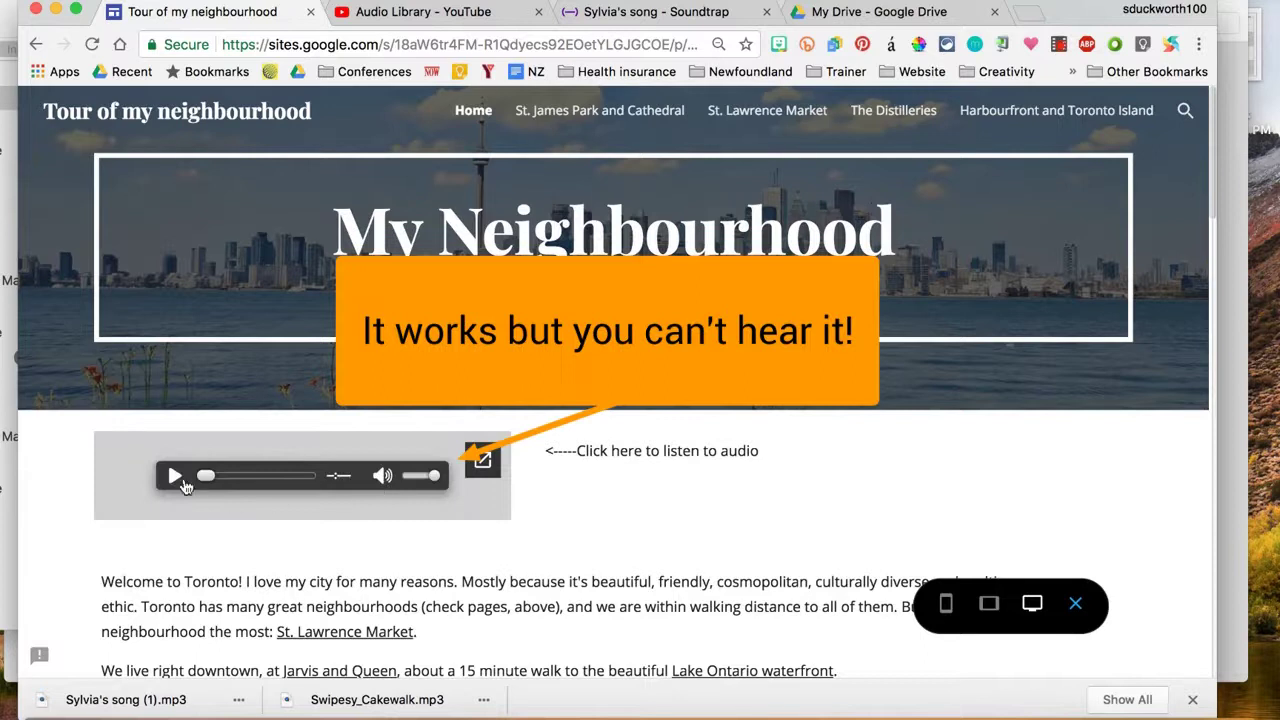
left_click(175, 478)
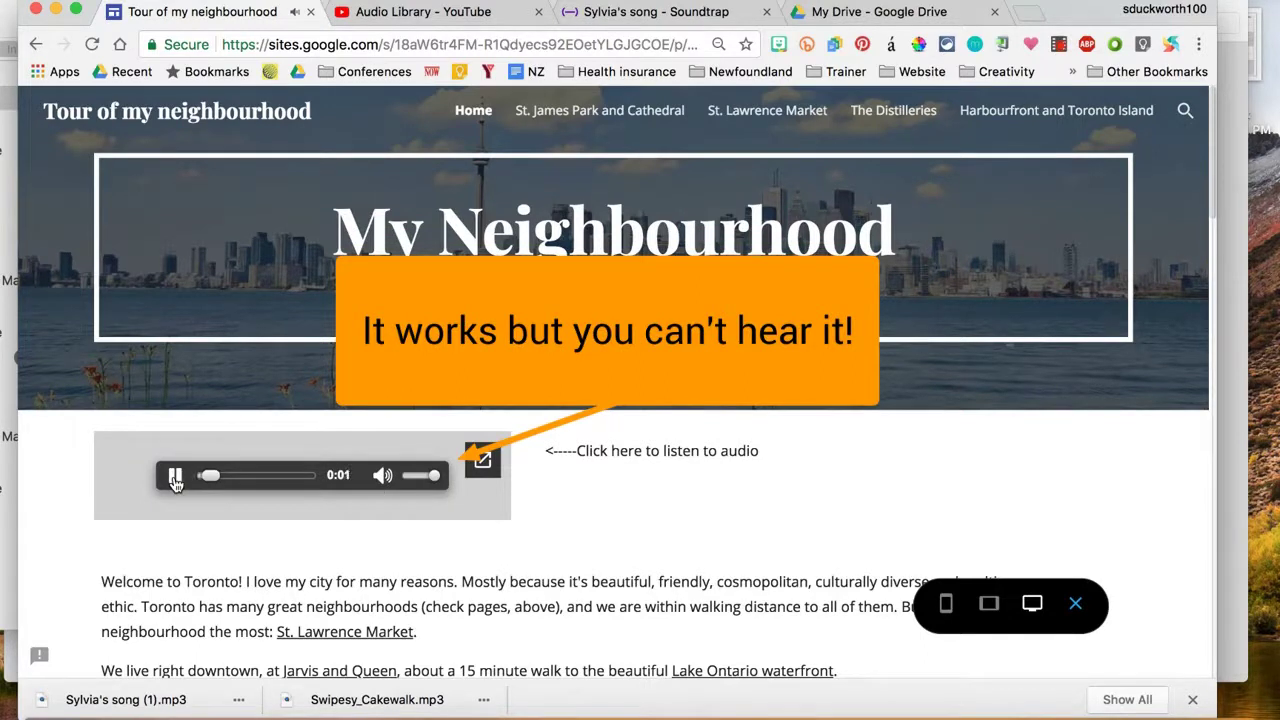